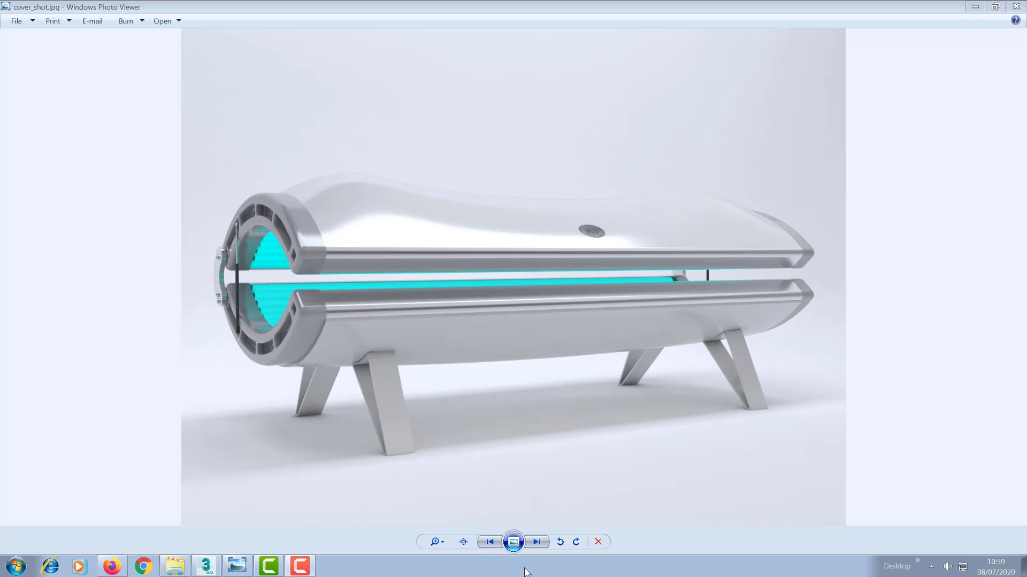
Step: Switch to 3ds Max and inspect the sunbed, backdrops, lights and camera in a maximized perspective view
left_click(207, 567)
left_click(844, 226)
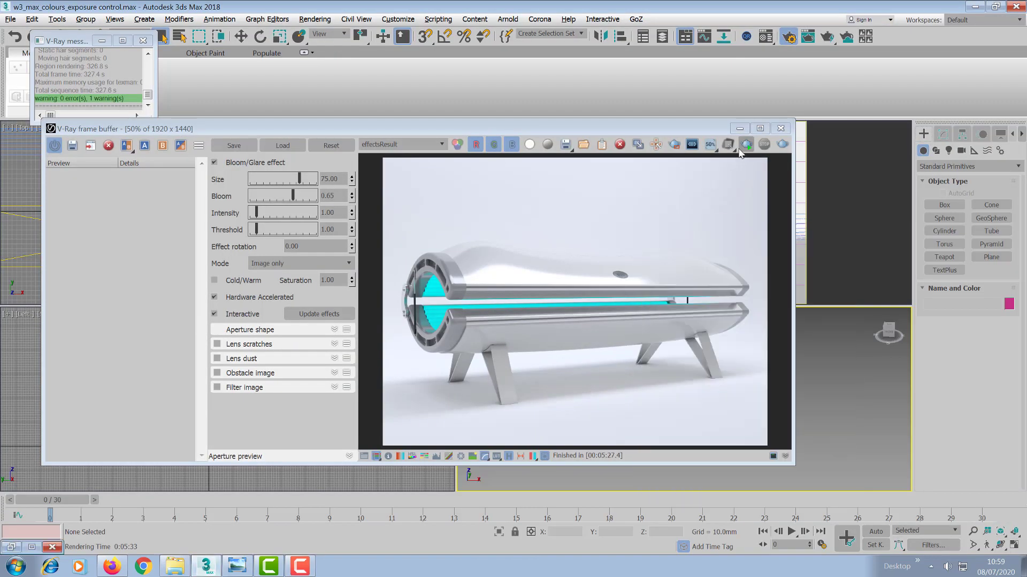
left_click(740, 129)
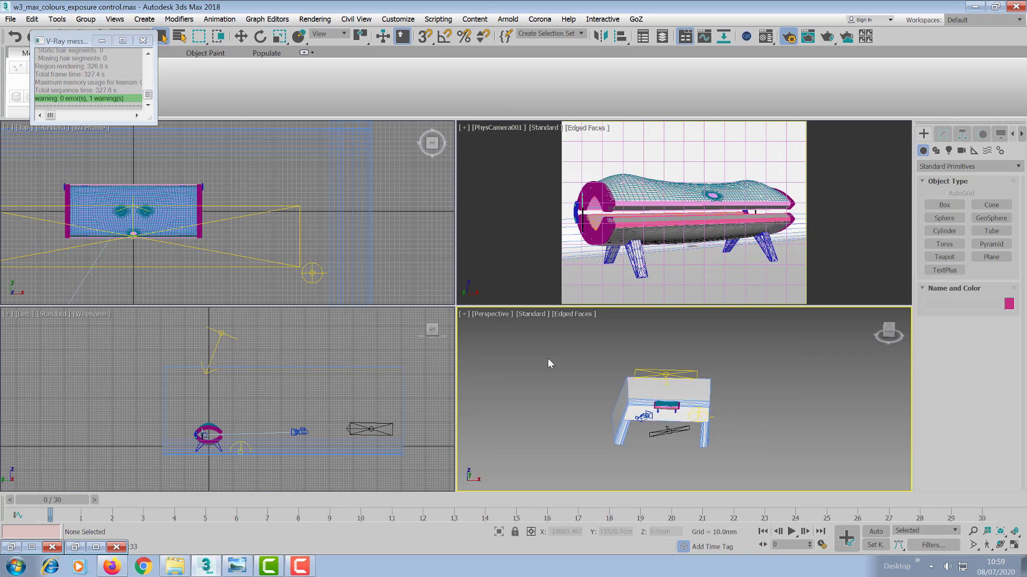
key("alt+w")
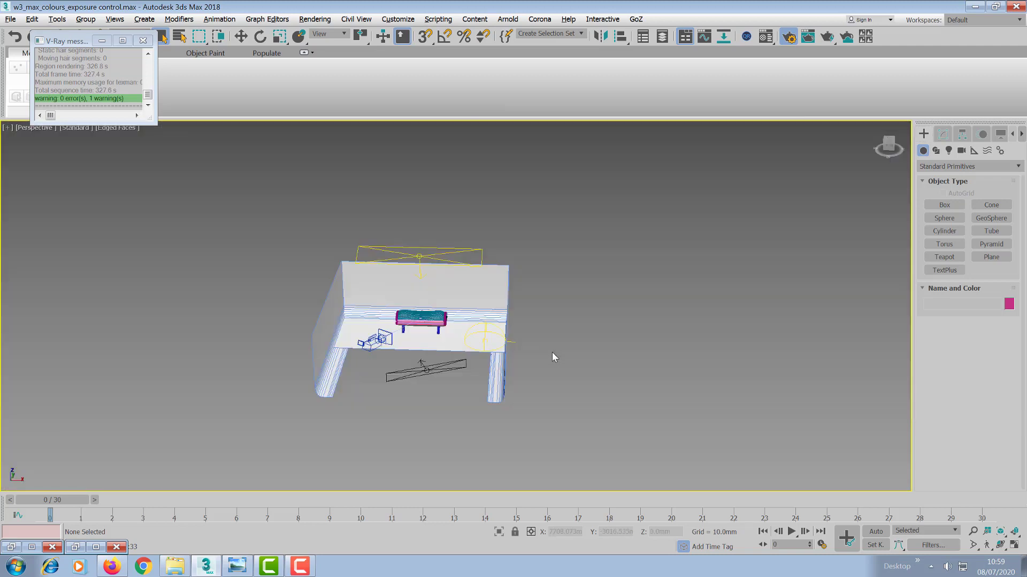
middle_click_drag(621, 336, 583, 337, "alt")
scroll(583, 337, "up", 6)
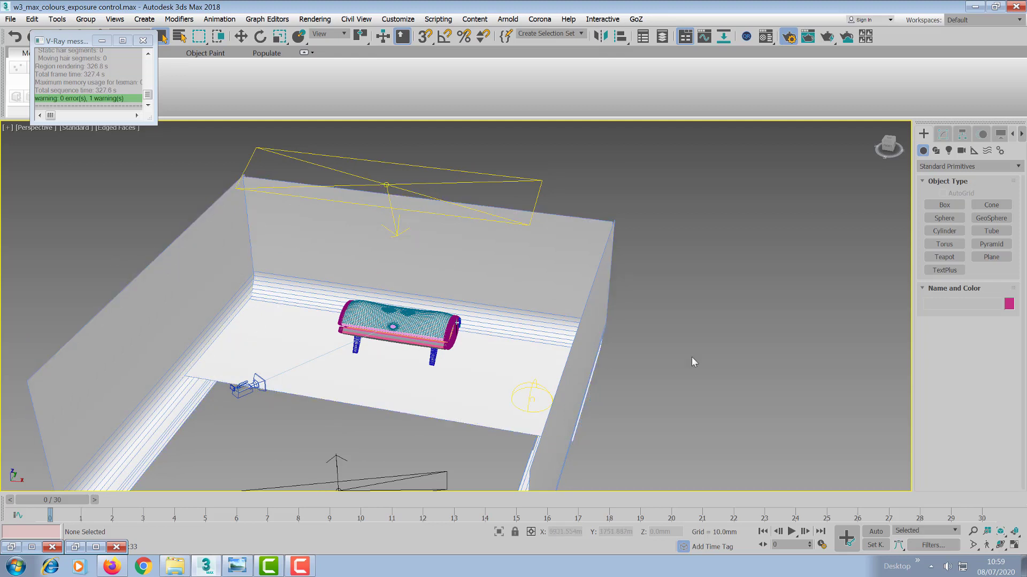
middle_click_drag(711, 414, 379, 373)
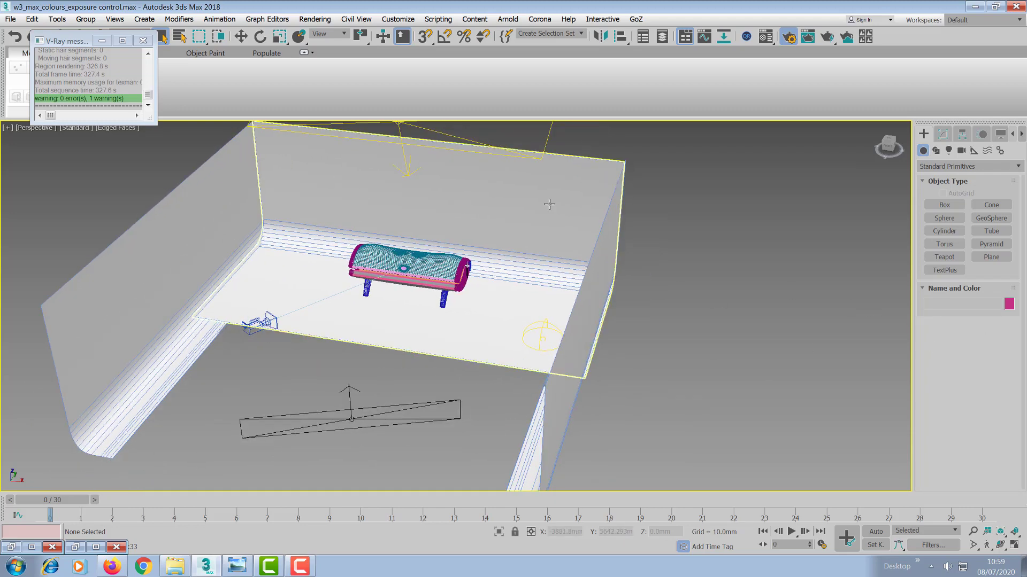
Step: Examine the reference render cover_shot.jpg in Windows Photo Viewer, comparing it with the 3ds Max scene
left_click(237, 565)
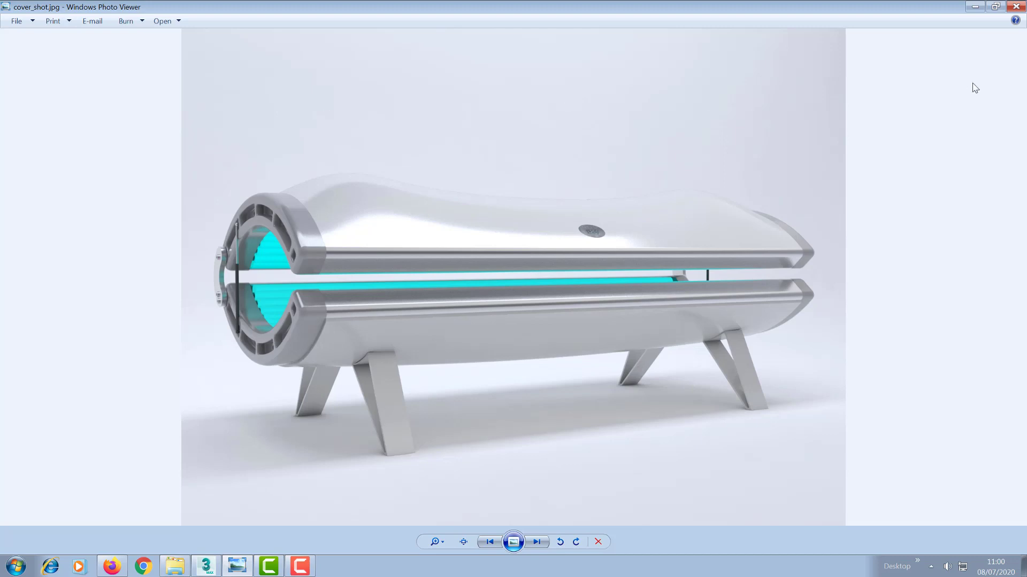
left_click(974, 7)
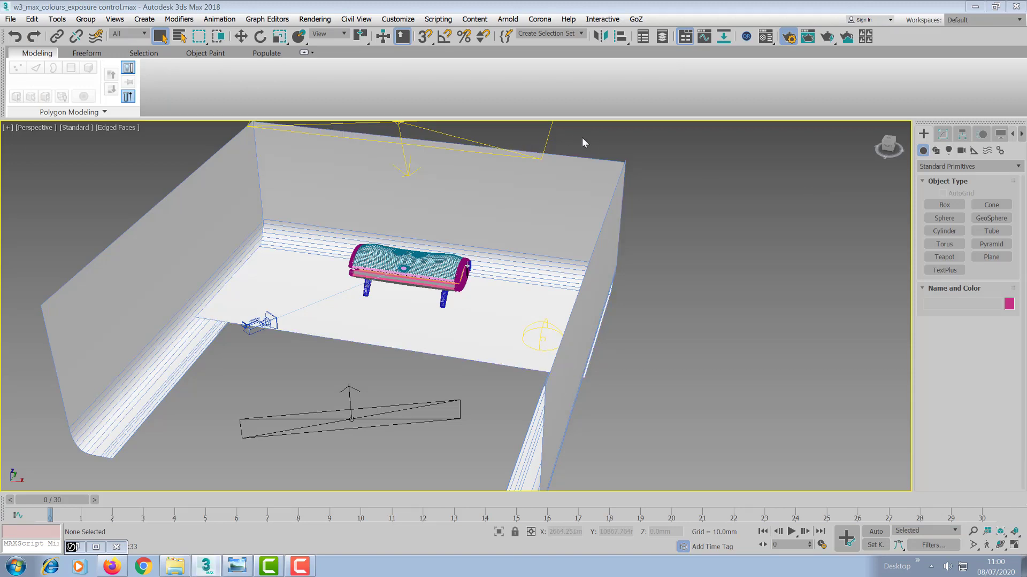
left_click(237, 565)
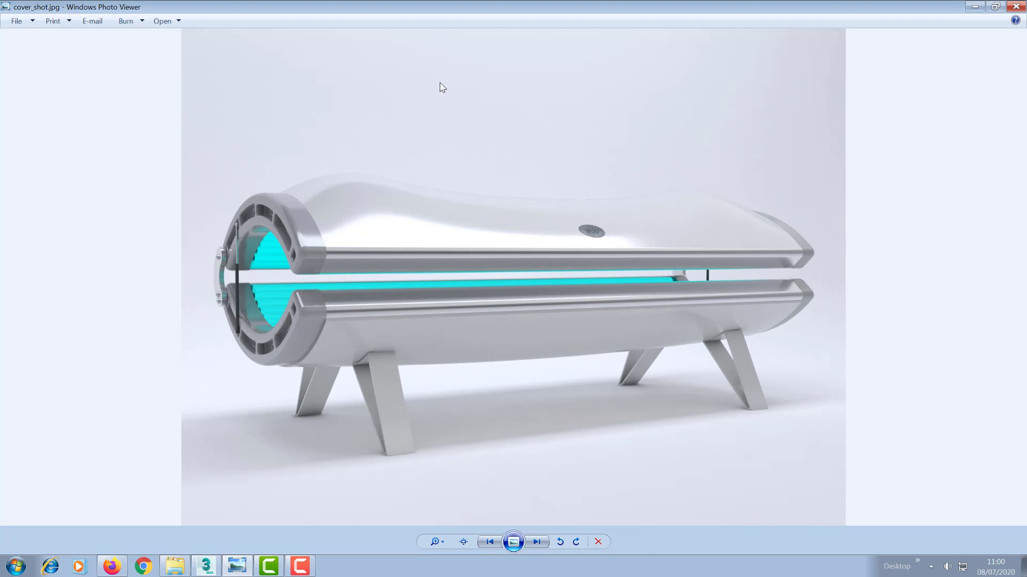
left_click(975, 6)
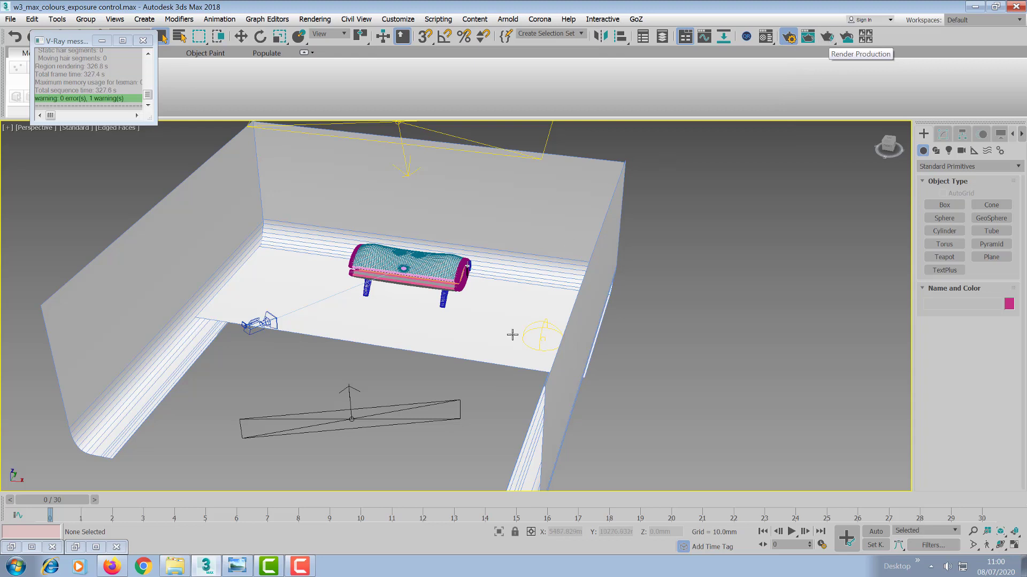
Step: Inspect the alpha channel of the existing render in the V-Ray frame buffer, then clear the render windows from the viewport
left_click(12, 547)
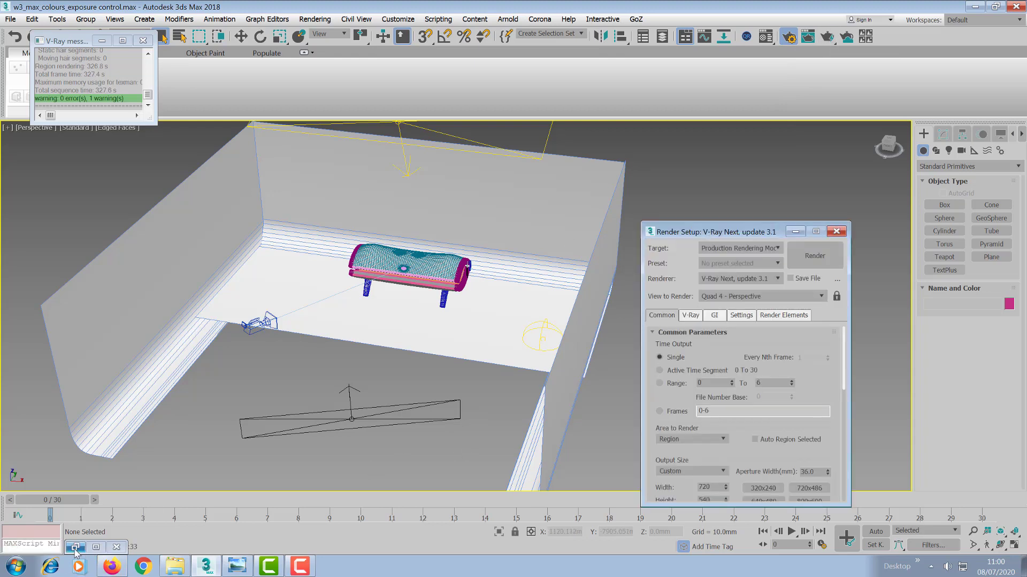
left_click(96, 547)
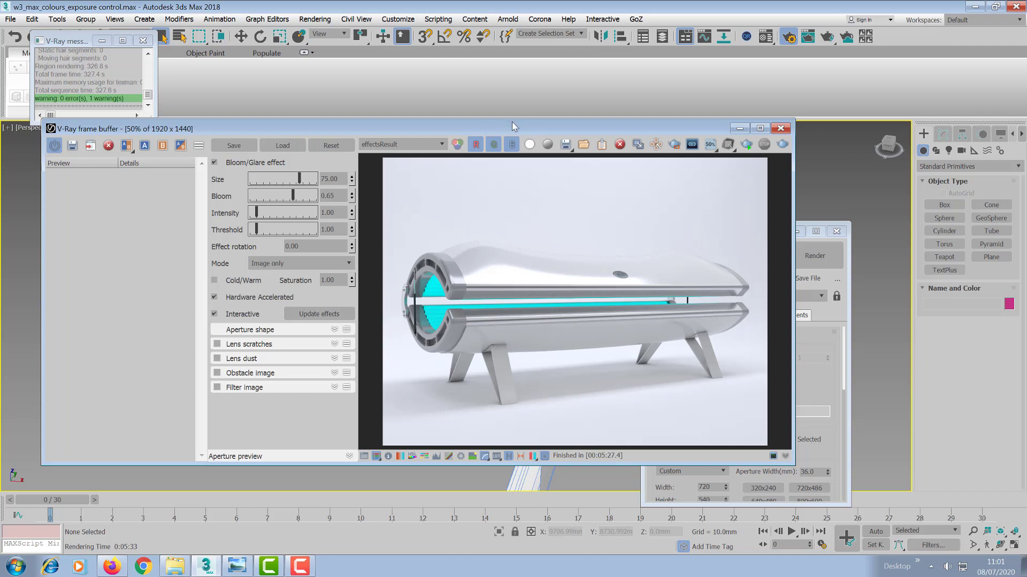
left_click(529, 144)
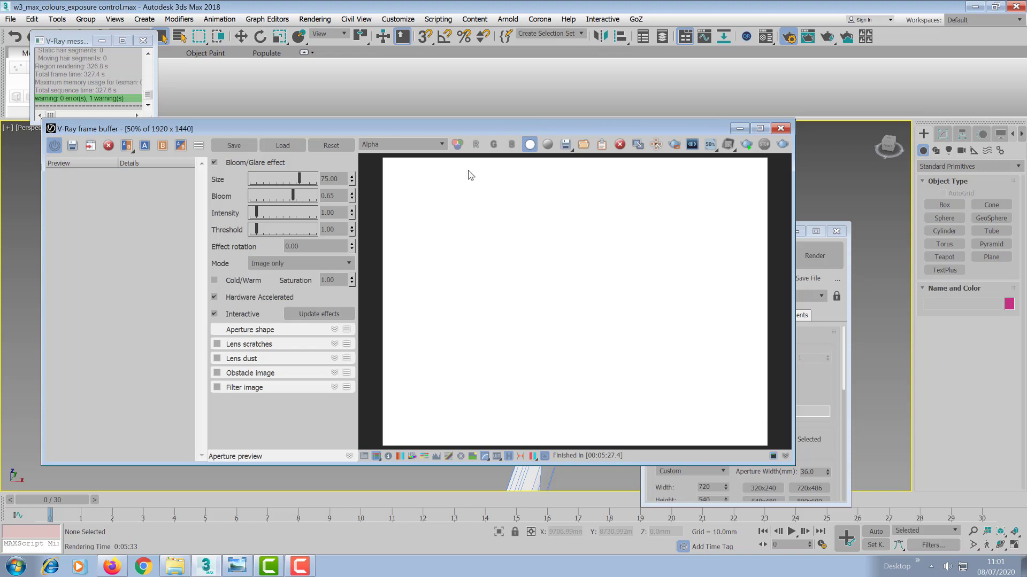
left_click(530, 146)
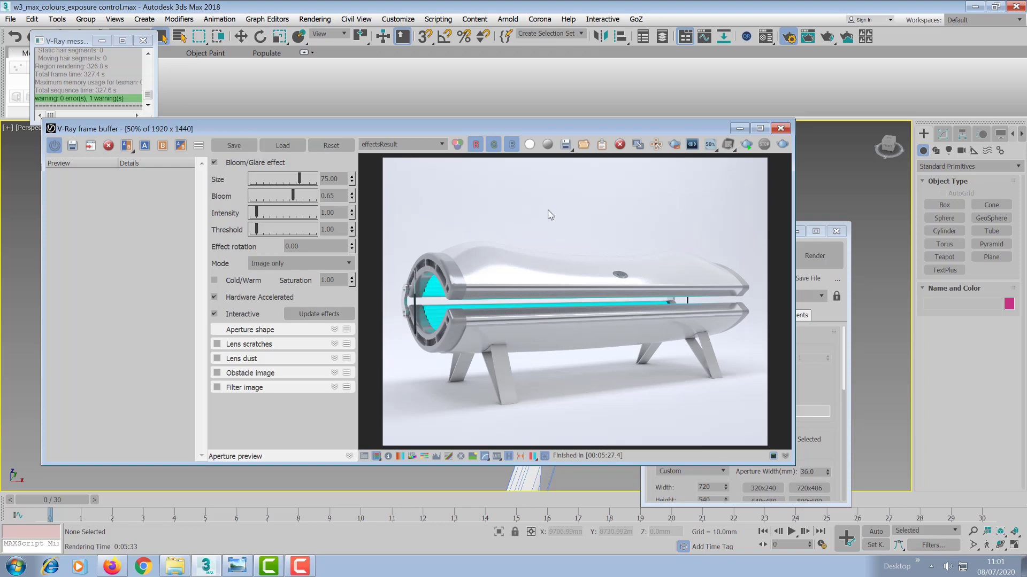
left_click(739, 129)
left_click(796, 232)
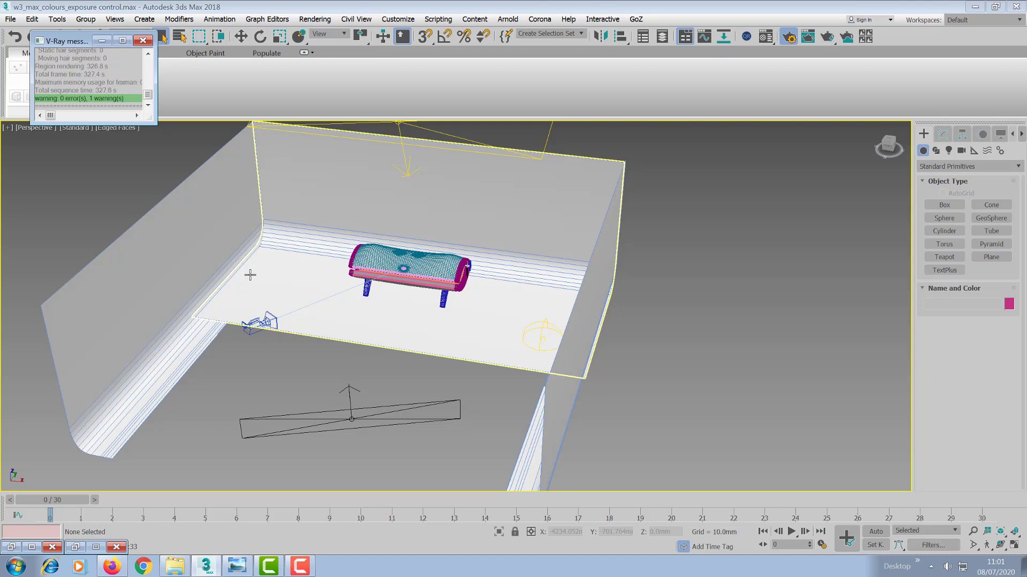
Step: Make the three photographic_base backdrops V-Ray matte objects with alpha contribution -1, direct-light shadows and Affect alpha enabled
left_click(236, 234)
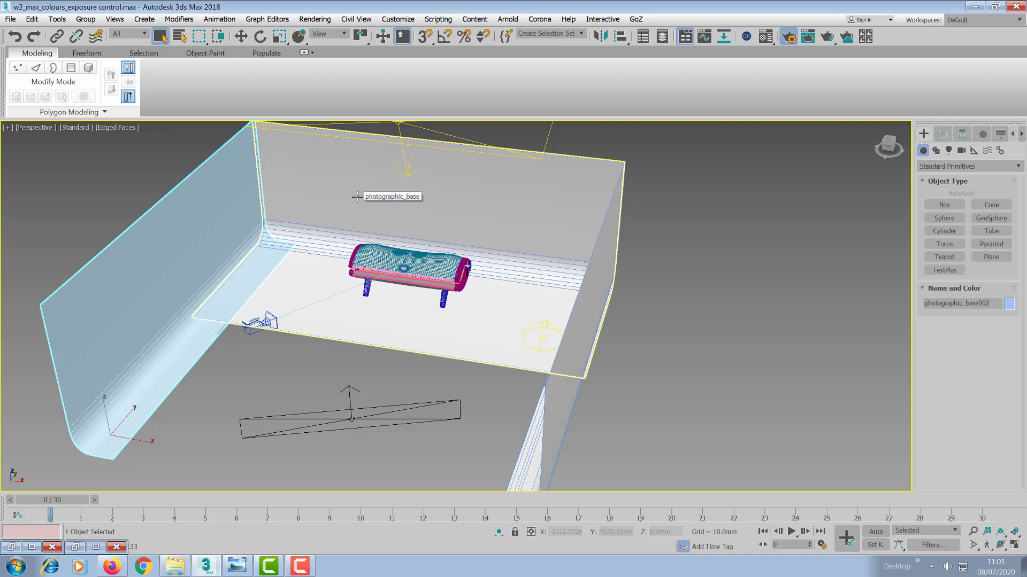
left_click(357, 197, "ctrl")
middle_click_drag(651, 429, 666, 351)
left_click(536, 377, "ctrl")
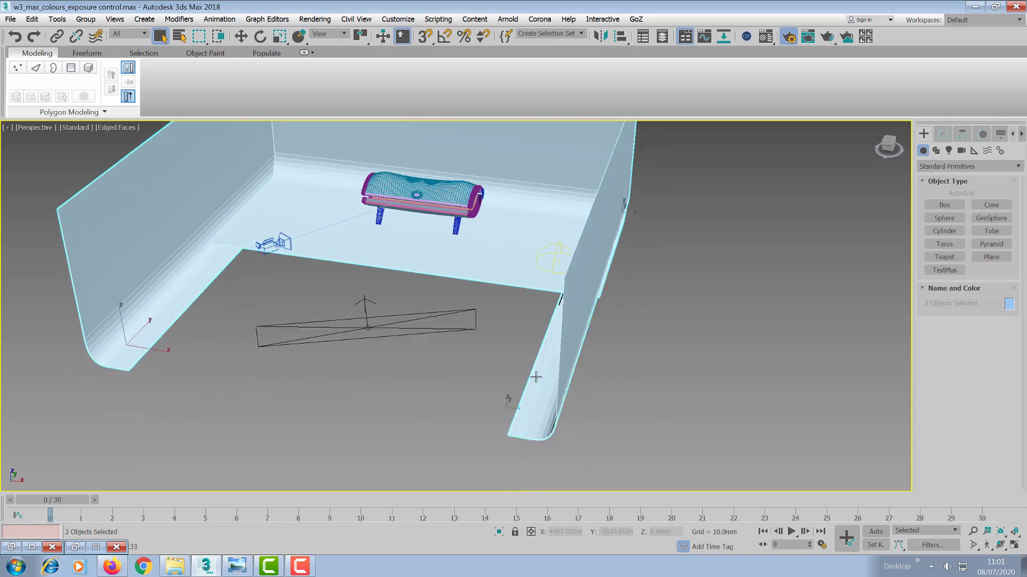
right_click(495, 258)
left_click(518, 404)
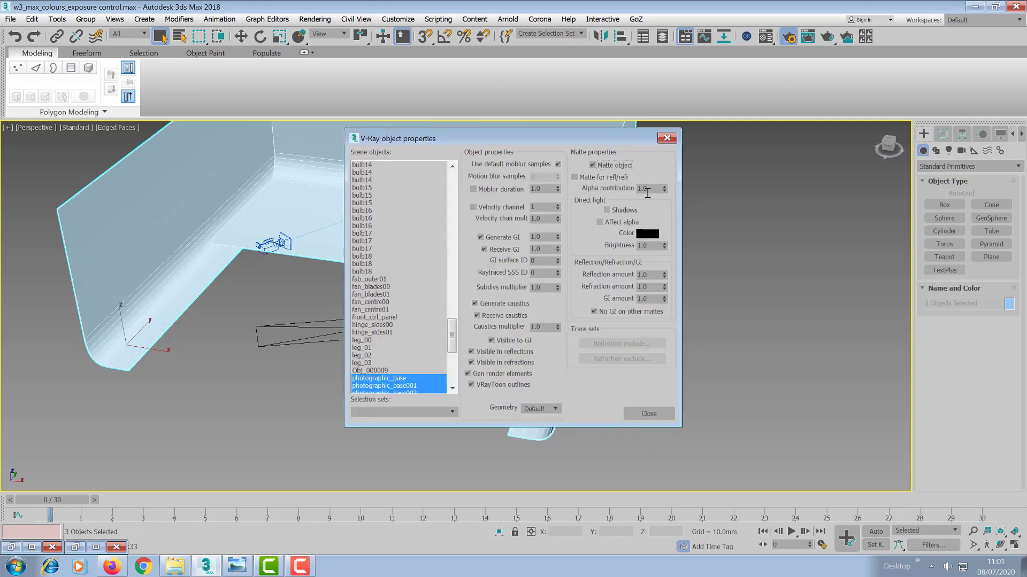
left_click_drag(655, 190, 604, 186)
type("-1")
key("Return")
left_click(607, 210)
left_click(600, 223)
left_click(668, 139)
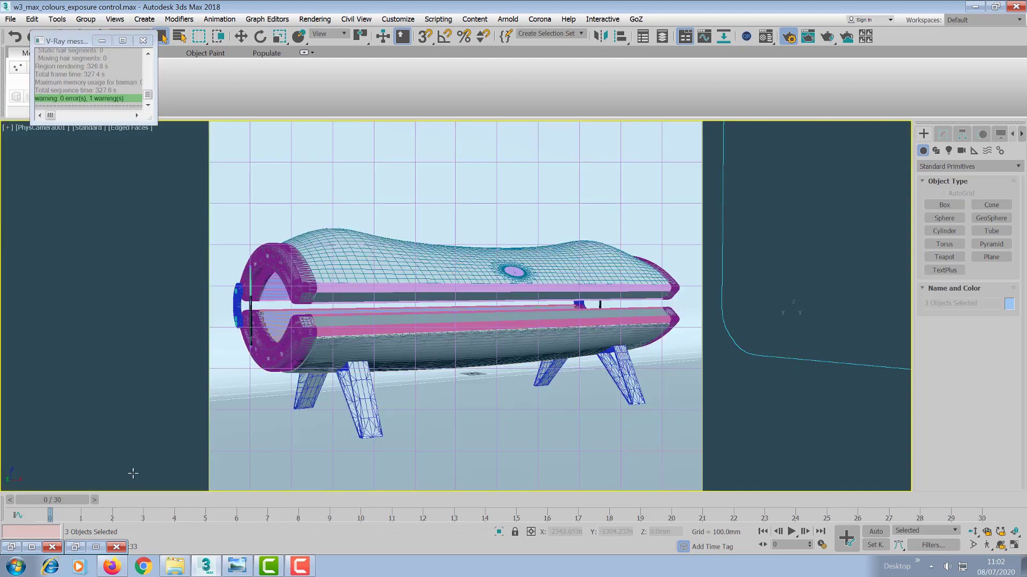
Step: Render the PhysCamera001 view with V-Ray and check its alpha channel before returning to RGB color
left_click(11, 547)
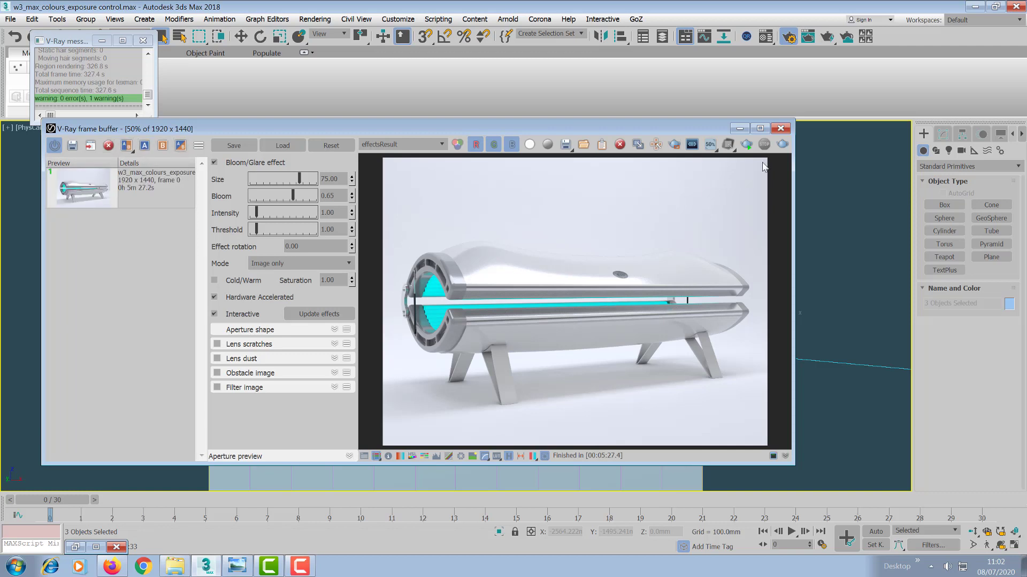
left_click(781, 145)
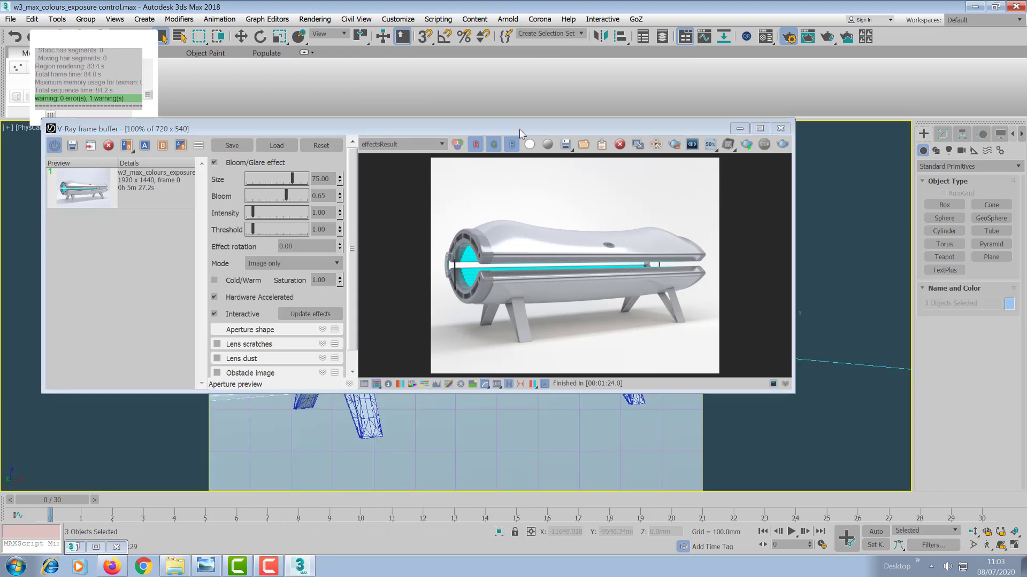
left_click(529, 145)
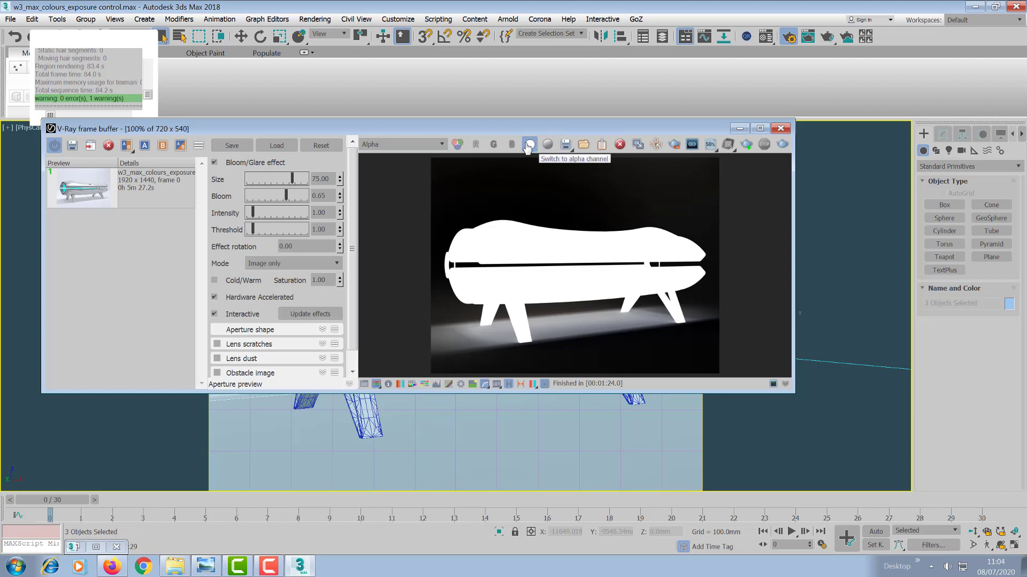
left_click(458, 144)
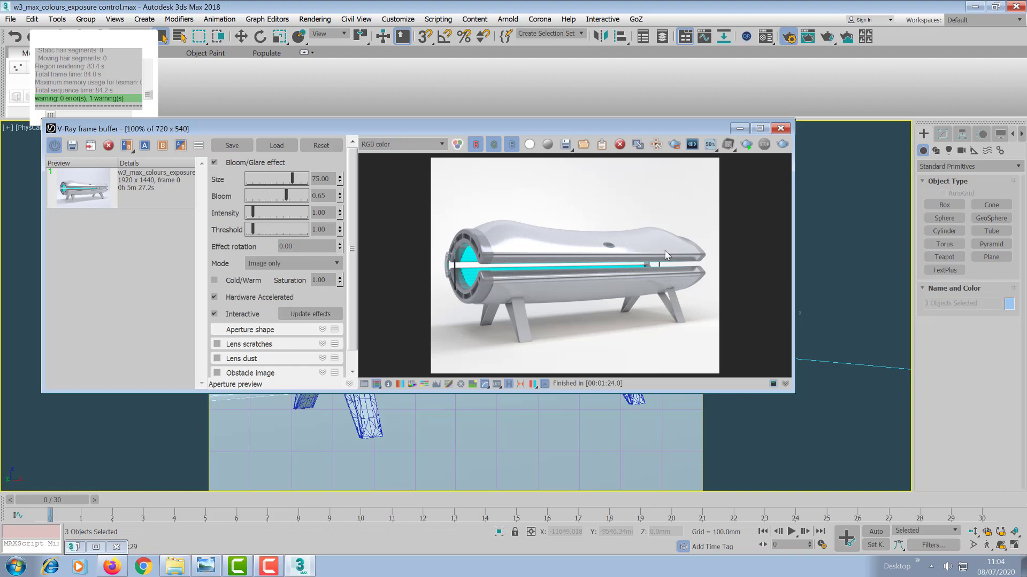
Step: Arrange cover_shot.jpg in a smaller window beside an enlarged V-Ray frame buffer showing the render at 200%
scroll(611, 259, "up", 1)
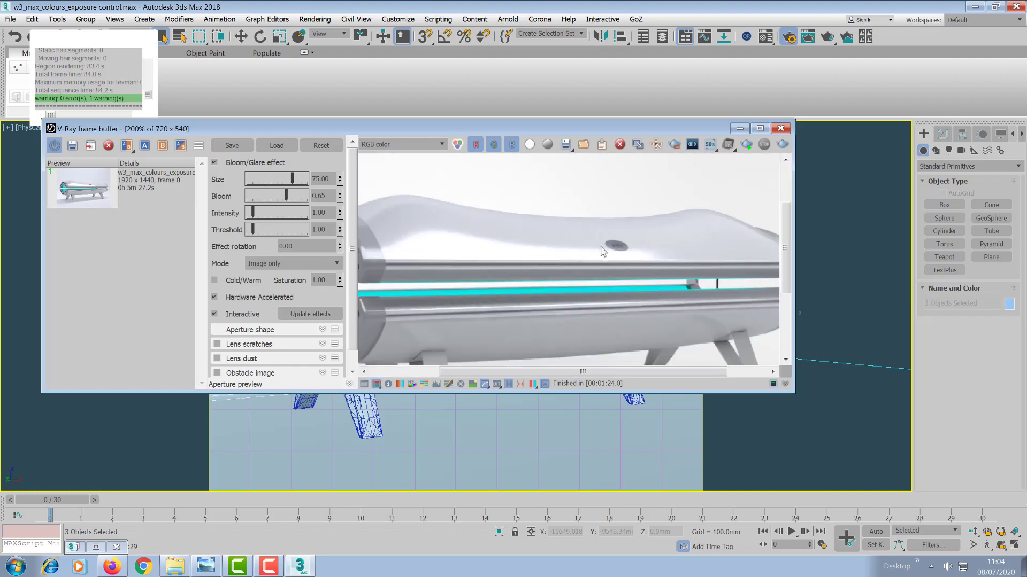
middle_click_drag(525, 191, 586, 204)
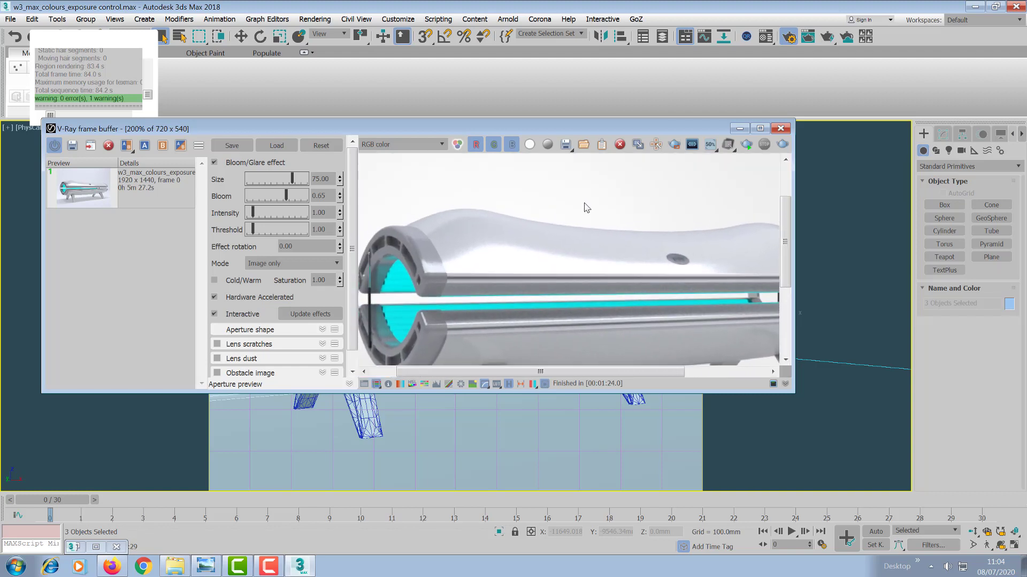
left_click(206, 566)
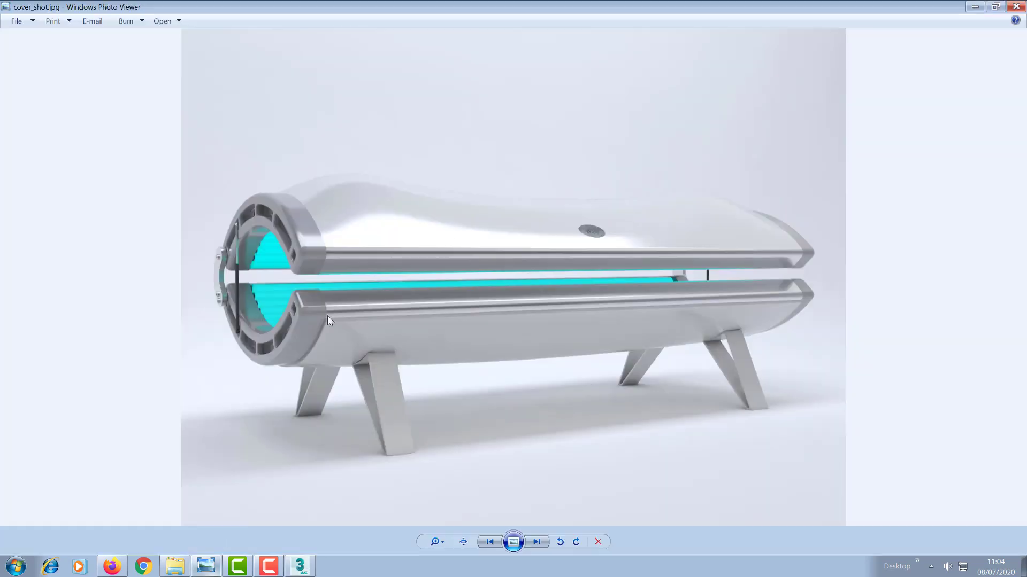
left_click(995, 6)
left_click_drag(598, 89, 334, 95)
left_click_drag(495, 131, 571, 128)
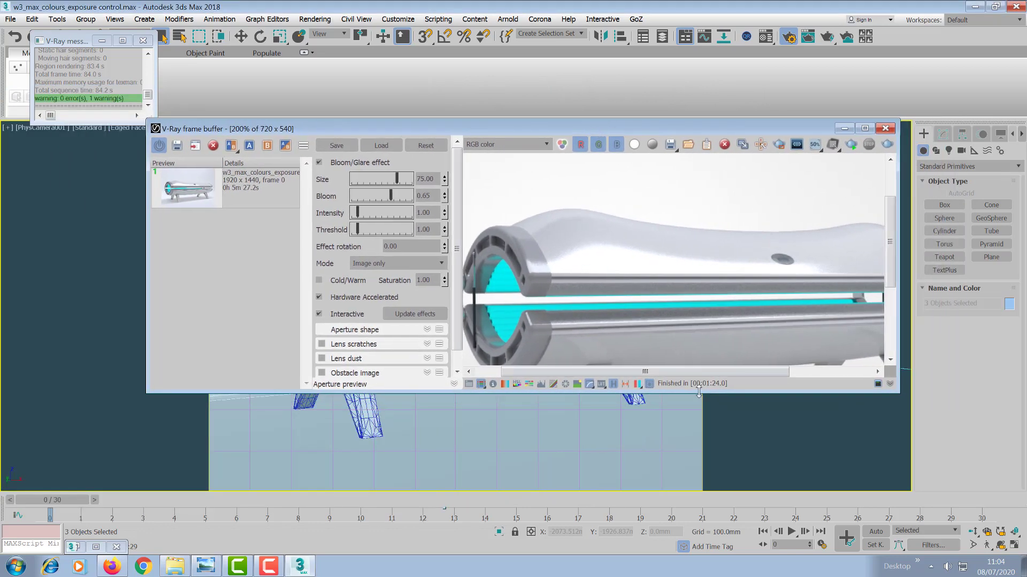
left_click_drag(697, 394, 690, 465)
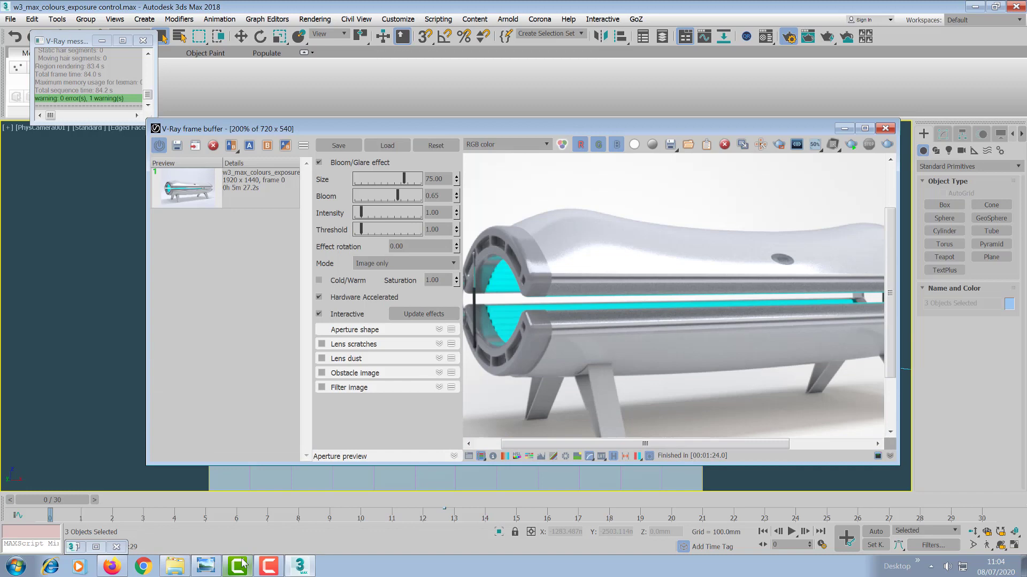
Step: Compare the matte render side by side with cover_shot.jpg, and review the render once more in the frame buffer
left_click(216, 565)
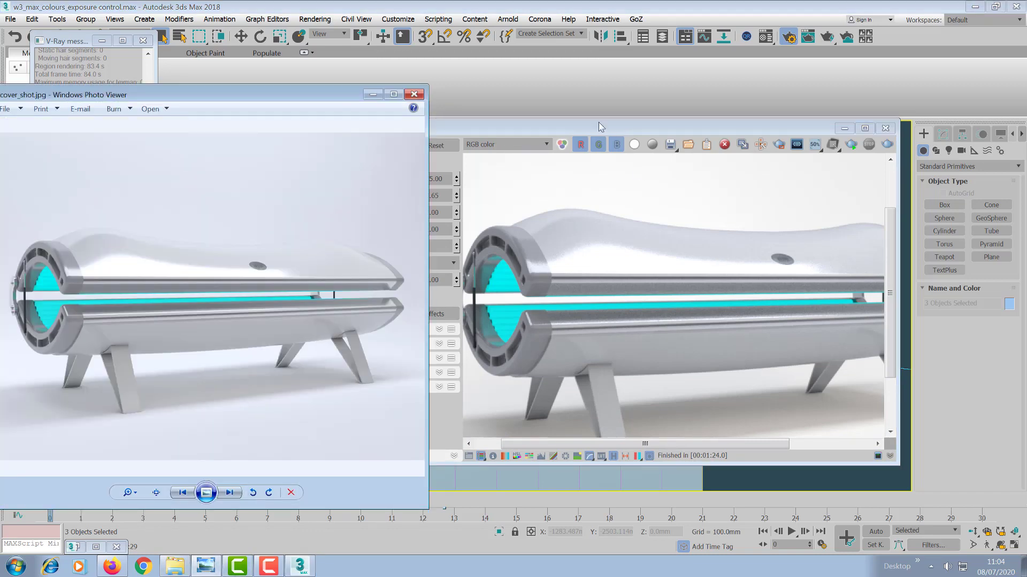
left_click_drag(577, 120, 577, 100)
left_click(211, 568)
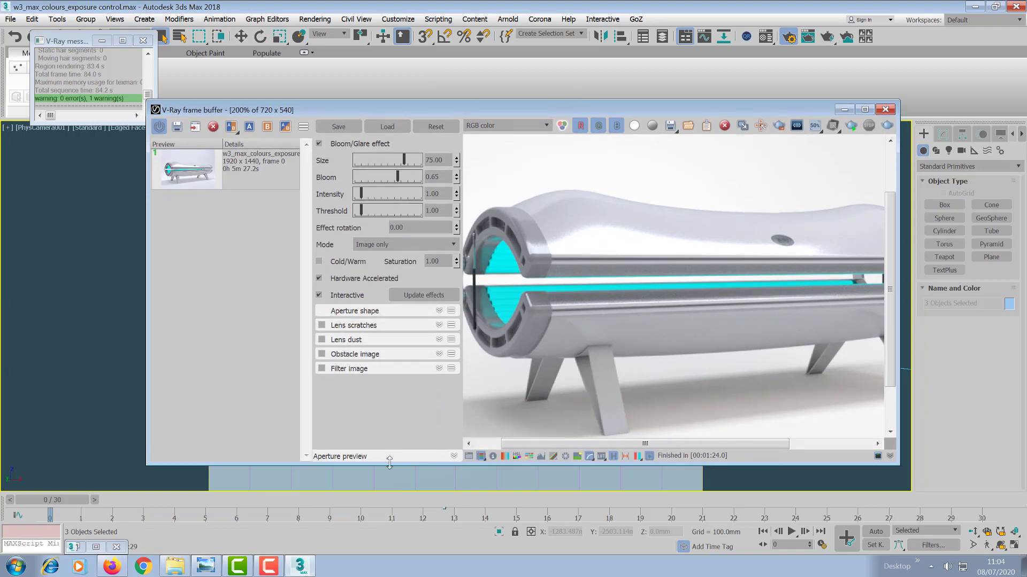
left_click(212, 570)
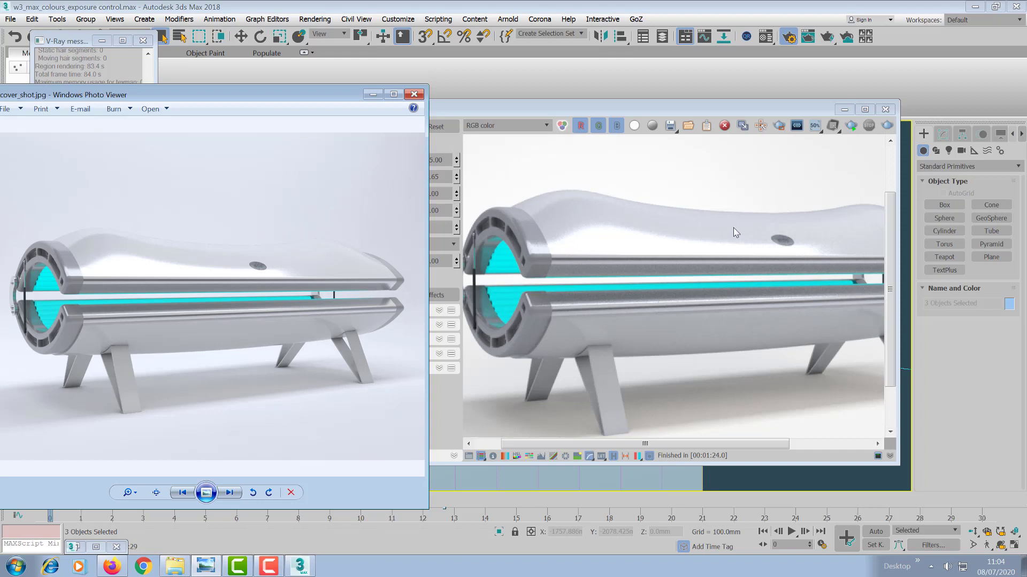
left_click(843, 111)
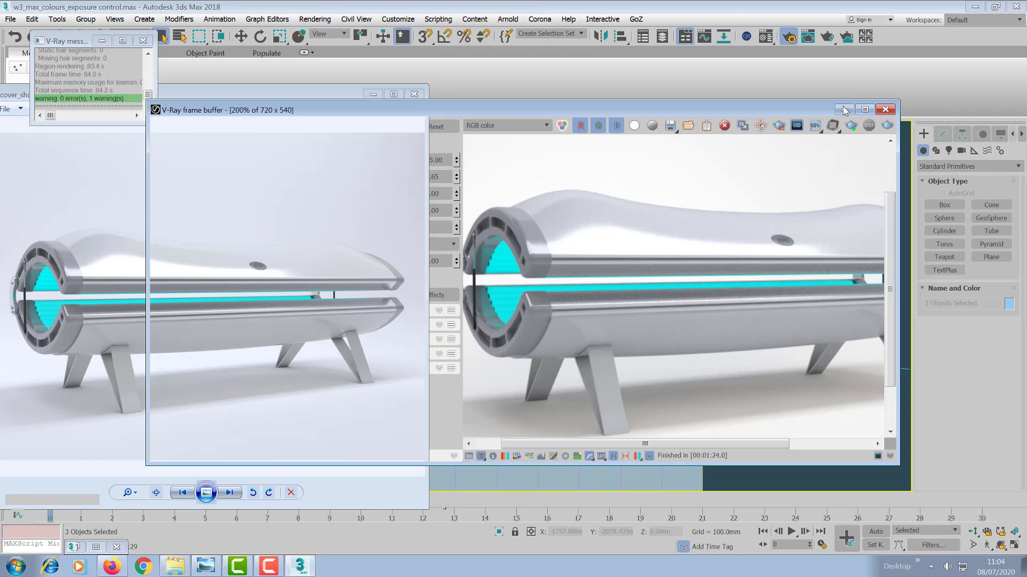
left_click(387, 103)
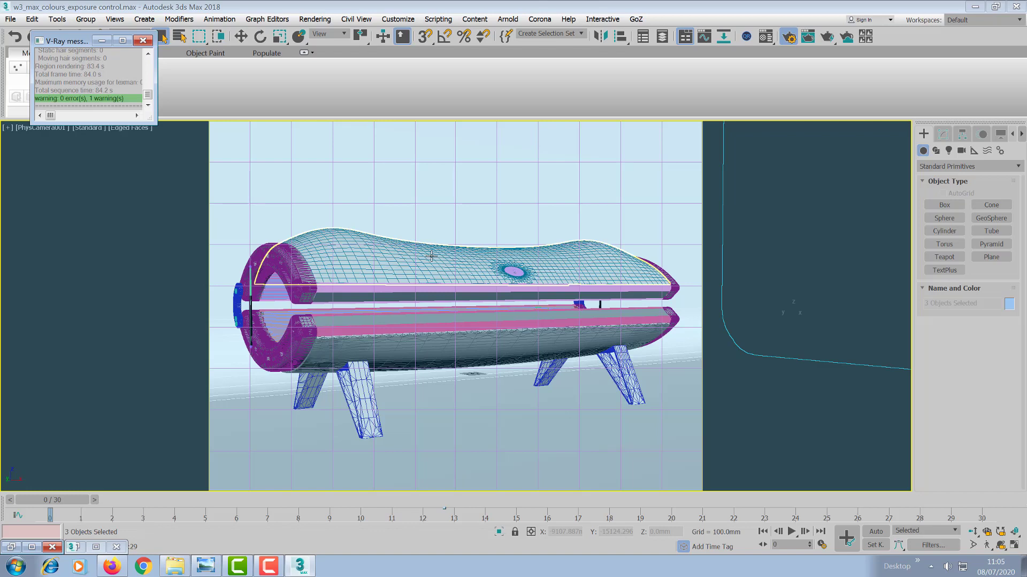
left_click(11, 547)
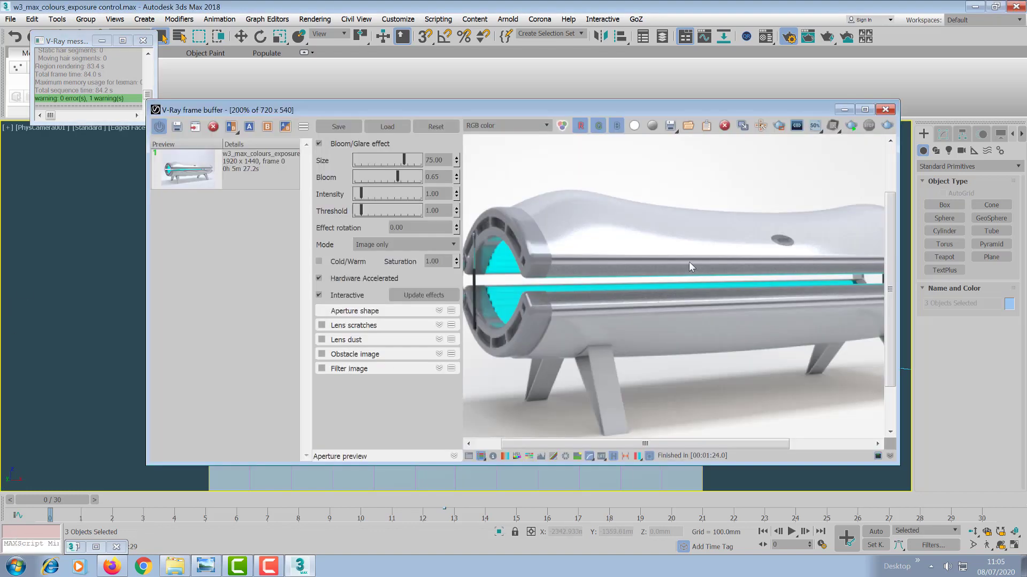
left_click(844, 109)
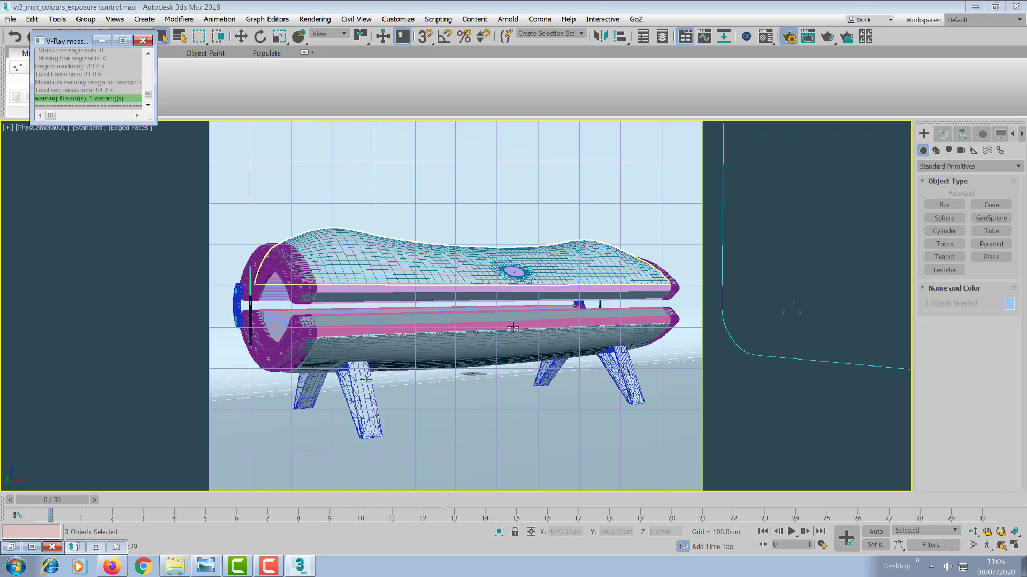
Step: Switch to Windows Explorer and open the sunbeds\renderoutput folder on the Misc_01 (V:) drive
left_click(170, 572)
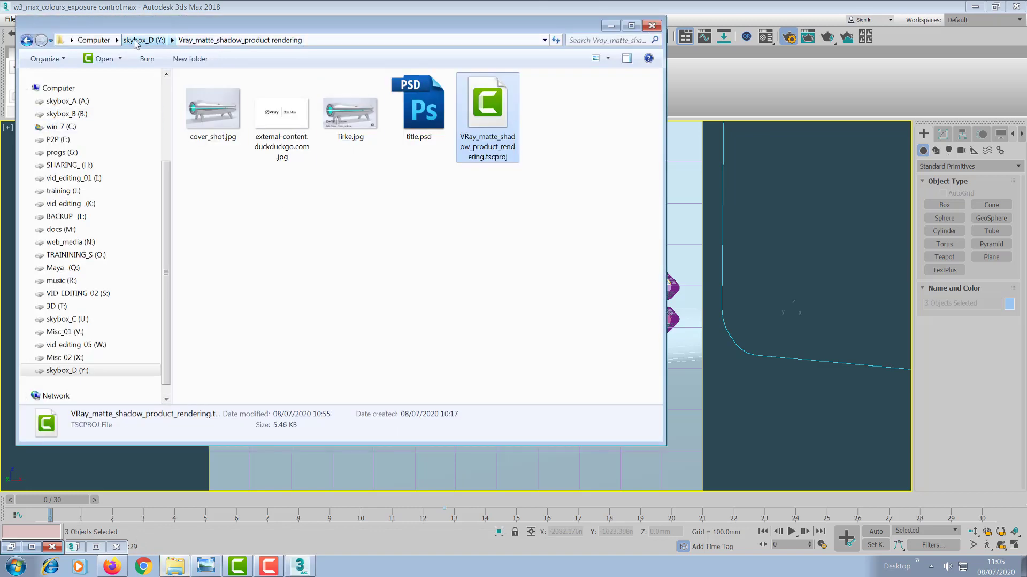
scroll(167, 170, "up", 2)
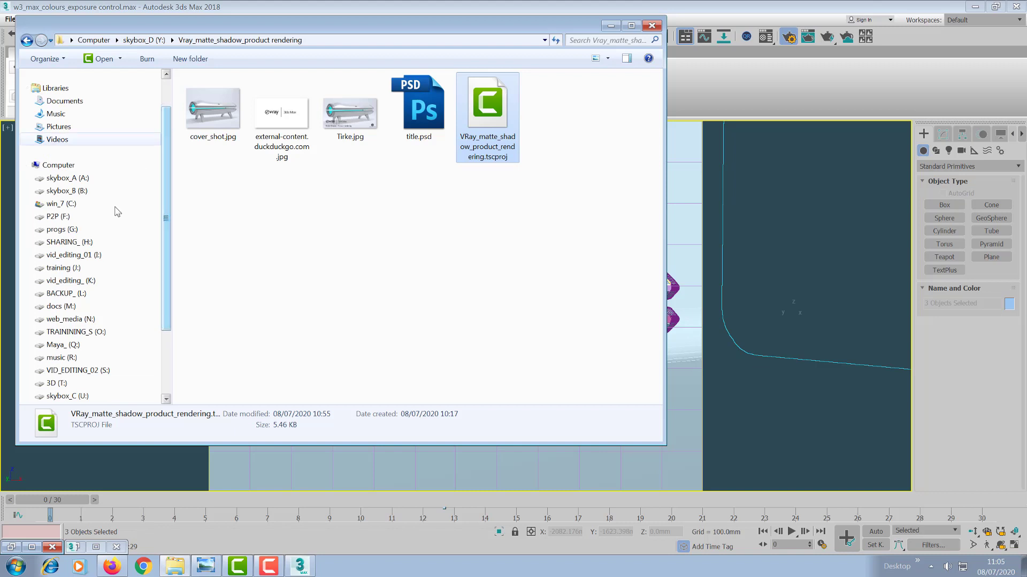
scroll(167, 301, "down", 2)
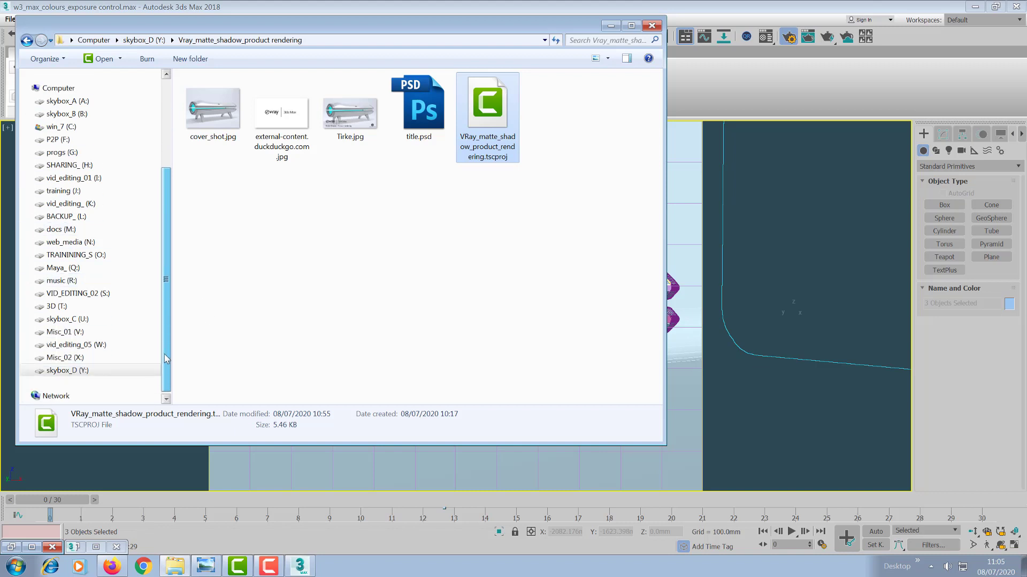
left_click(75, 332)
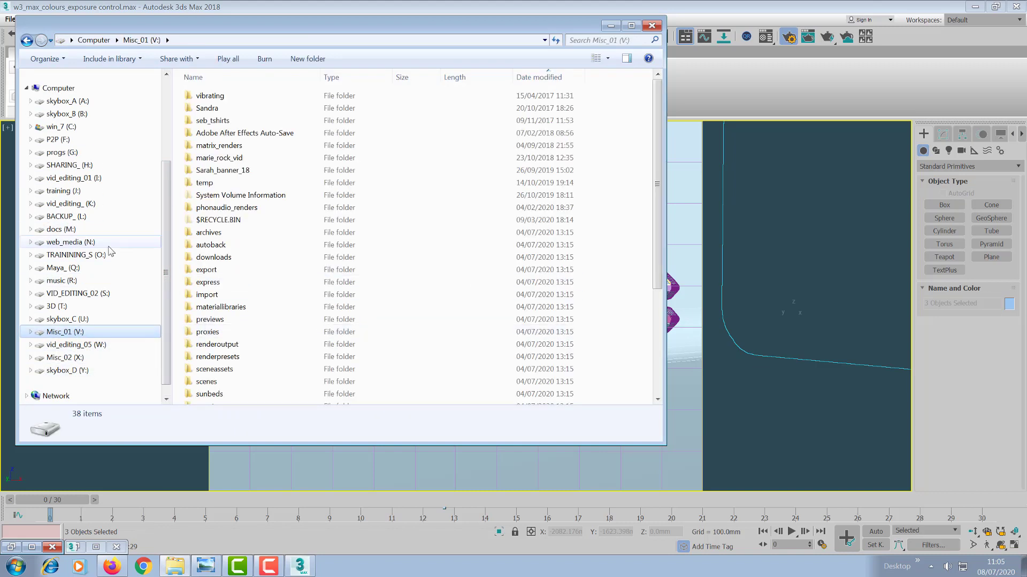
left_click_drag(657, 229, 656, 305)
double_click(208, 277)
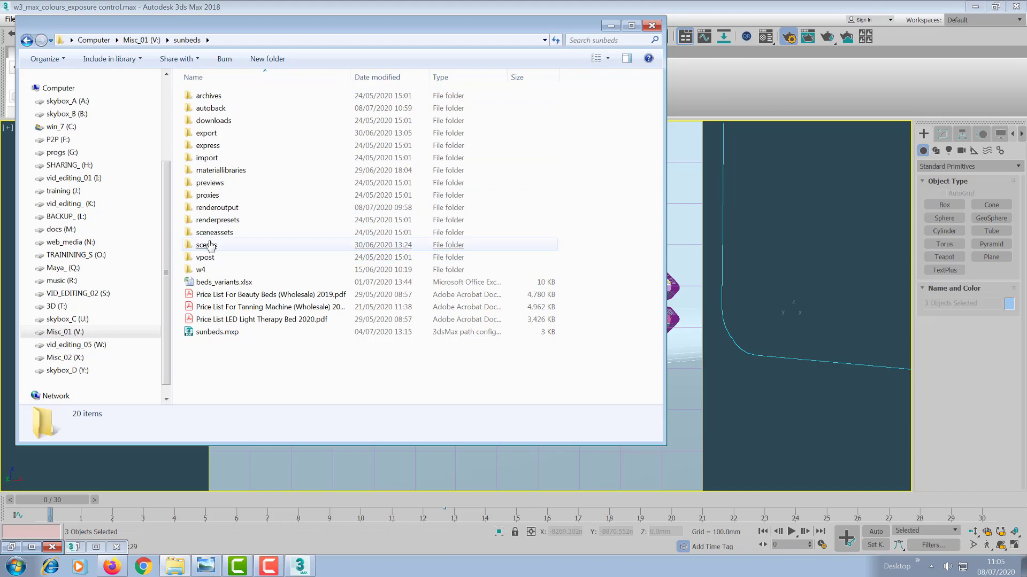
double_click(215, 207)
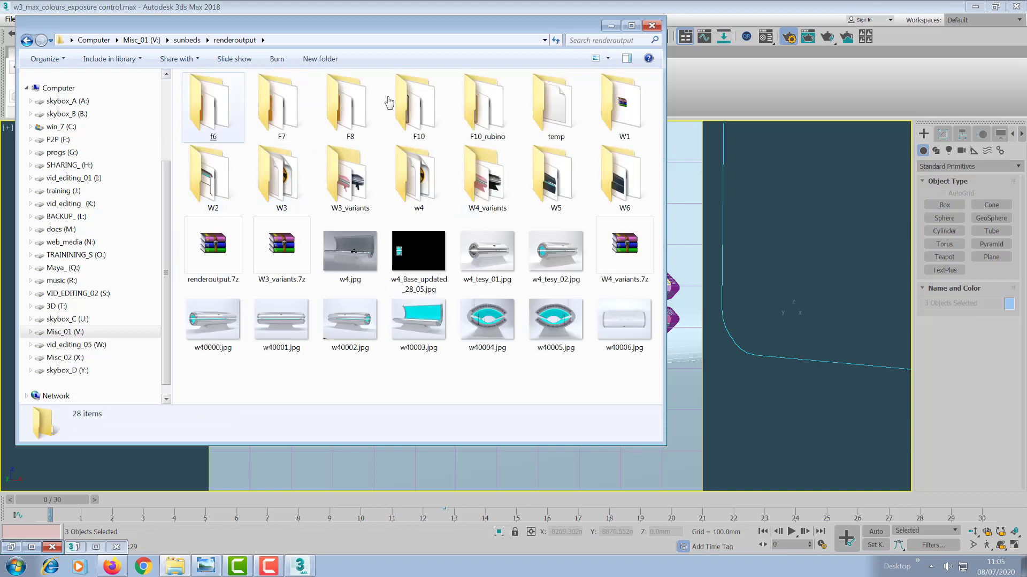
Step: View the material ID image w3_mt_ID0000.jpg from the W3\mt_id folder, and return to 3ds Max
double_click(274, 185)
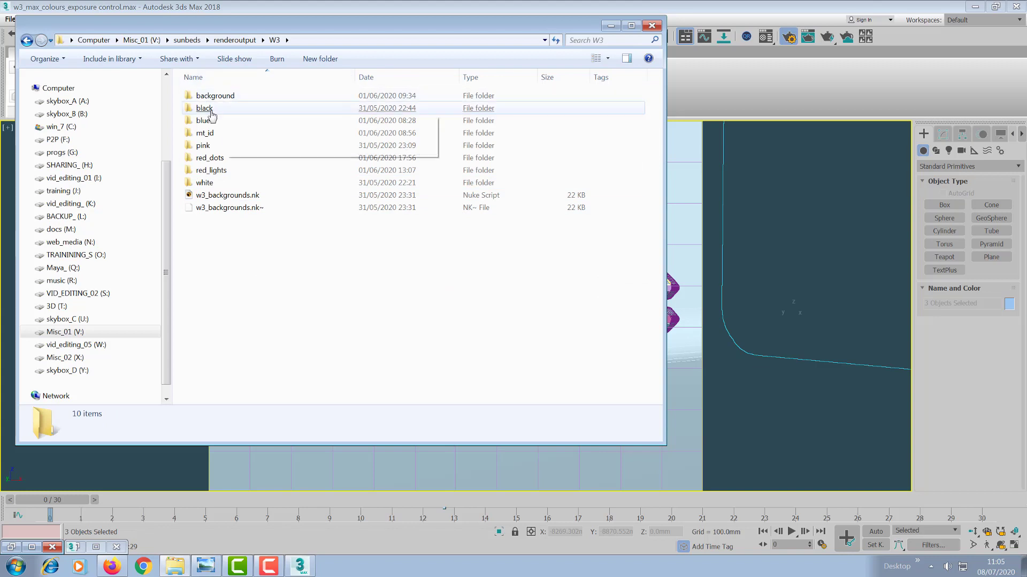
double_click(206, 133)
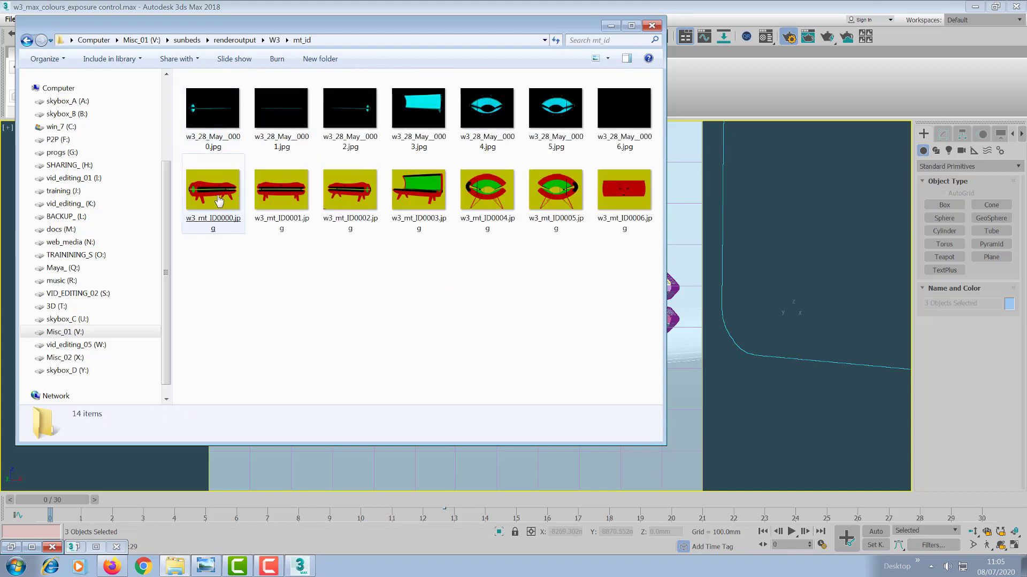
double_click(217, 201)
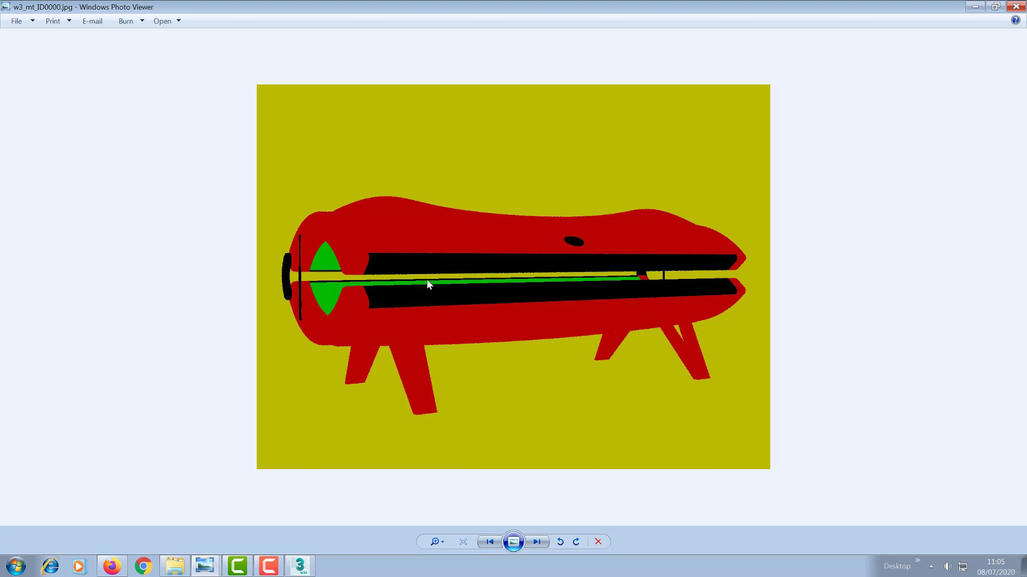
left_click(974, 6)
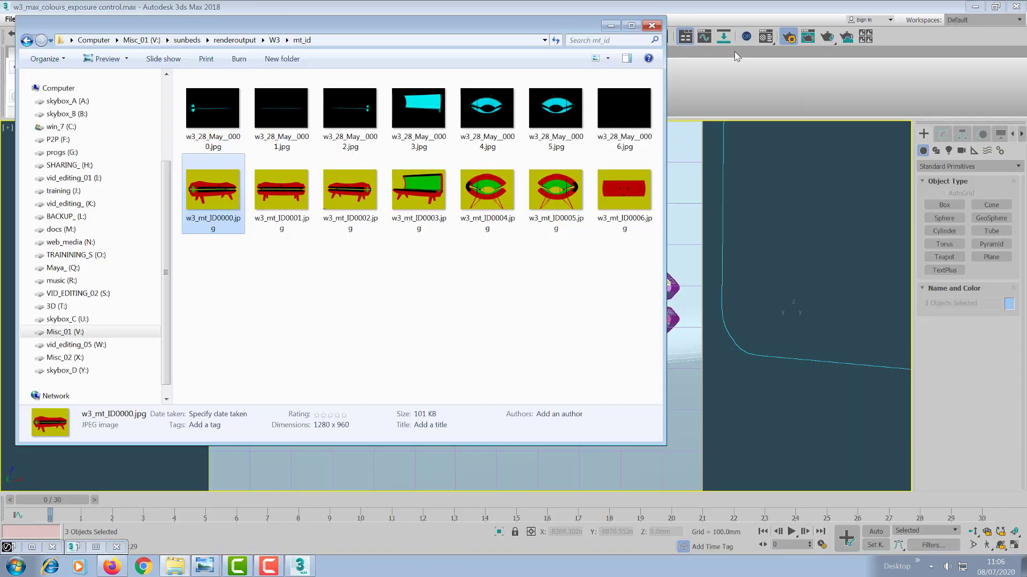
left_click(610, 26)
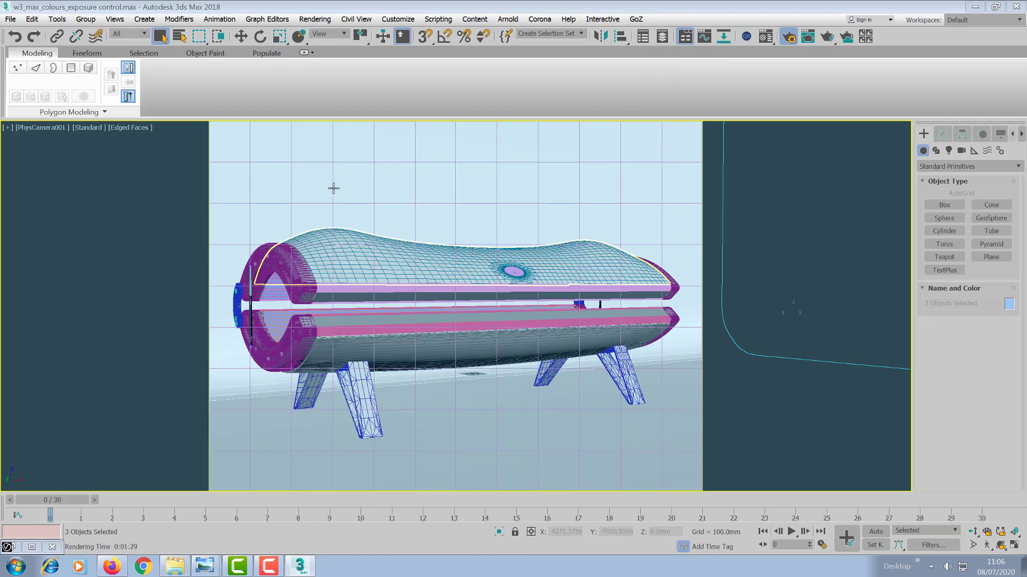
Step: Turn off the V-Ray matte object and direct-light shadows options on all three photographic_base backdrops and reset their alpha contribution
left_click(369, 188)
key("alt+w")
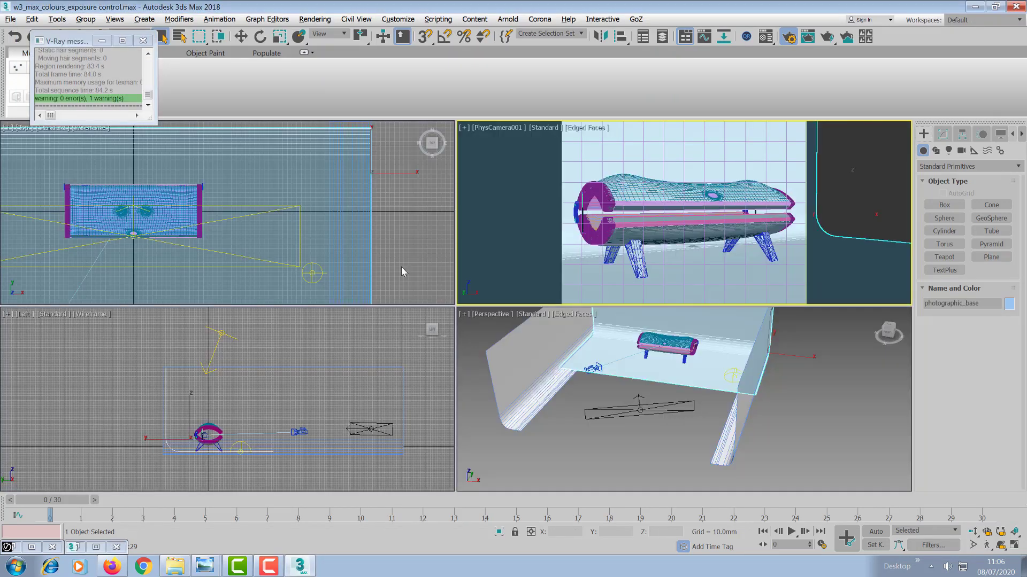
left_click(534, 396)
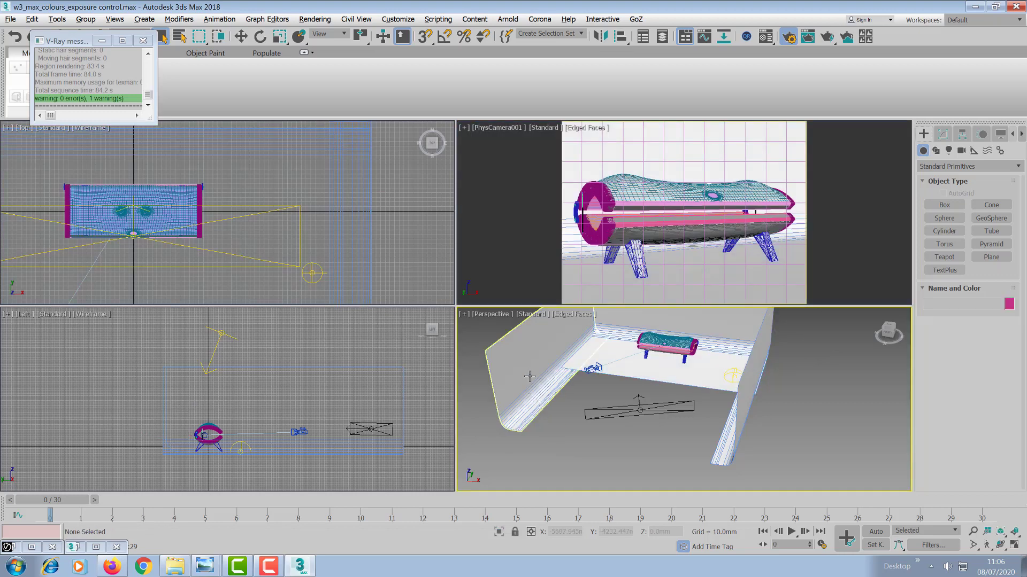
left_click(633, 375, "ctrl")
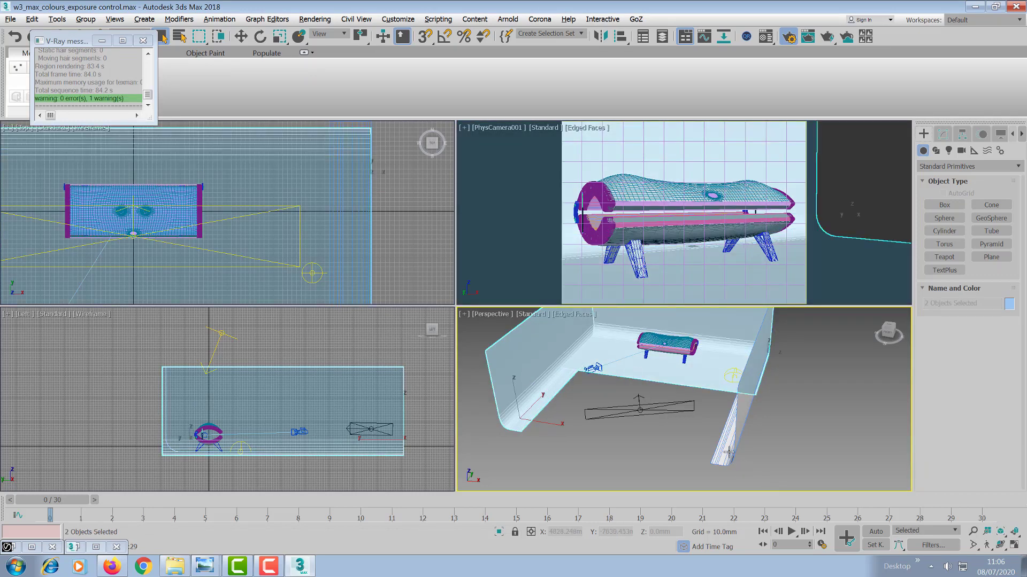
left_click(728, 452, "ctrl")
right_click(729, 452)
left_click(788, 507)
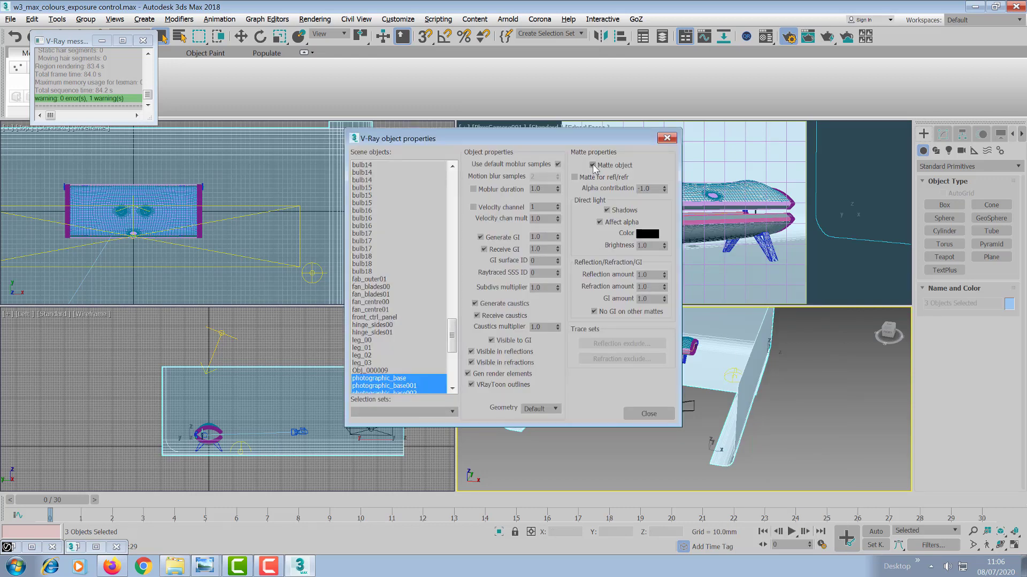
double_click(651, 188)
left_click(606, 210)
left_click(669, 413)
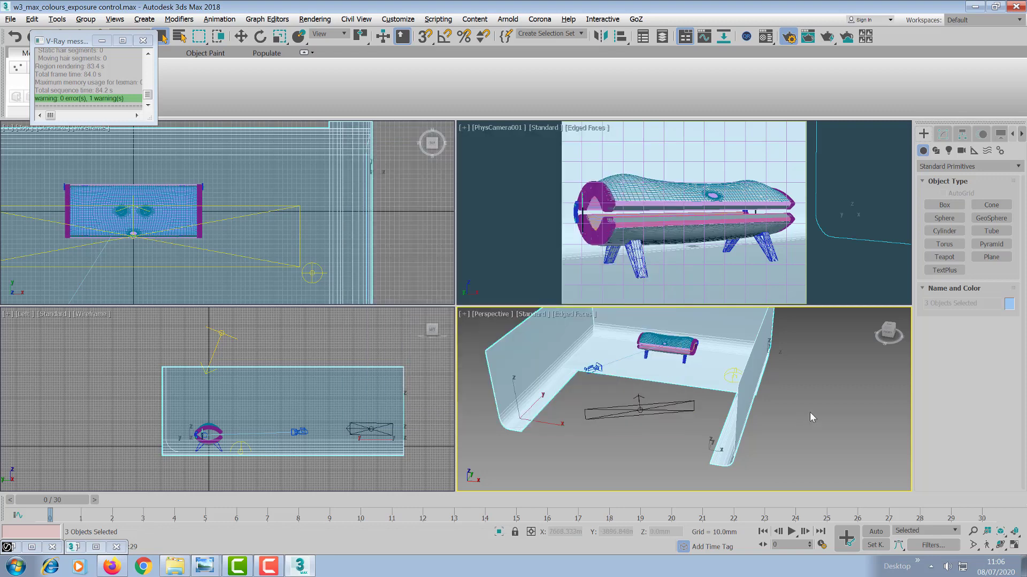
left_click(592, 331)
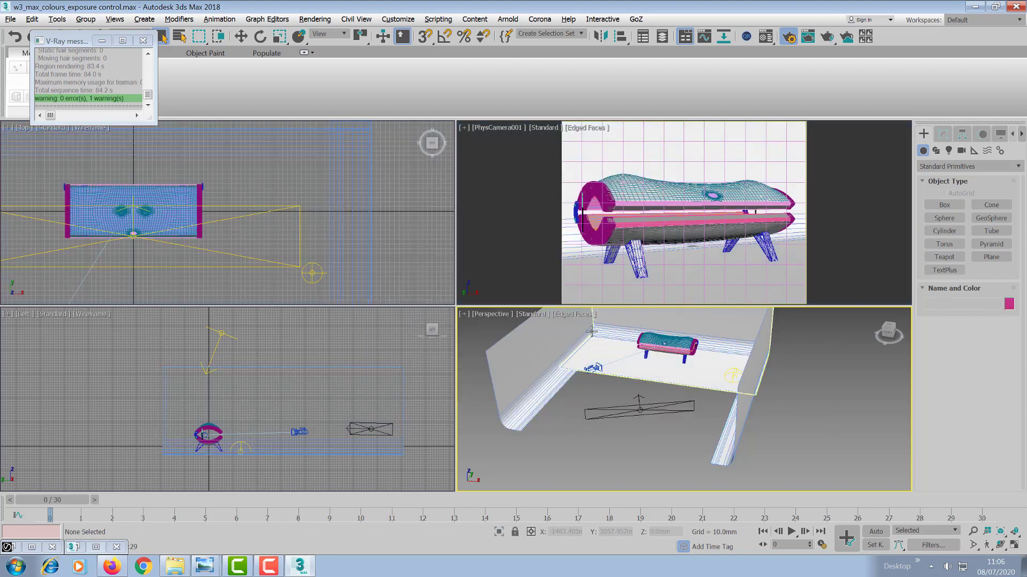
Step: Delete the 1920 x 1440 render from the V-Ray frame buffer history and render the scene again
left_click(31, 546)
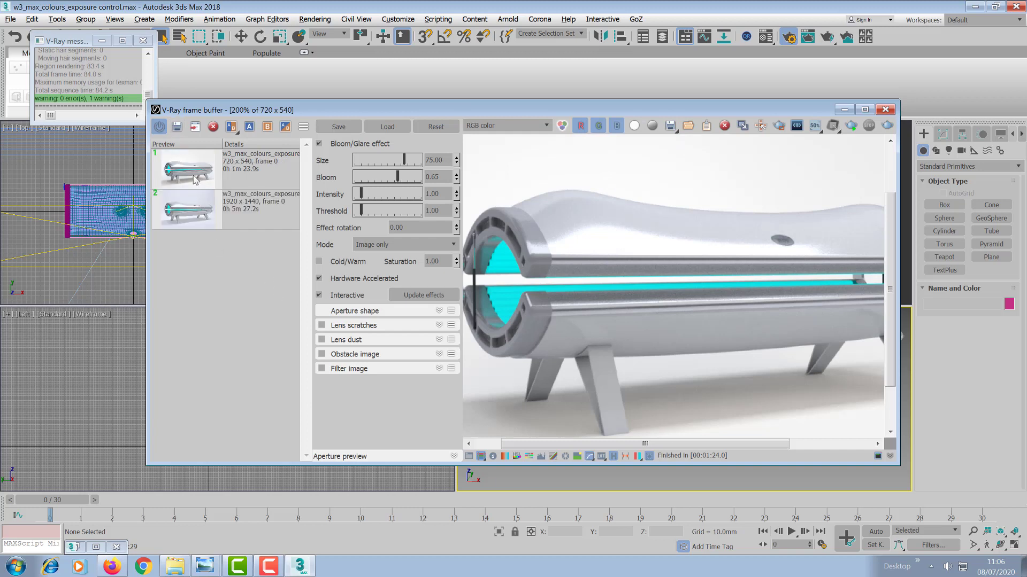
left_click(258, 214)
right_click(252, 205)
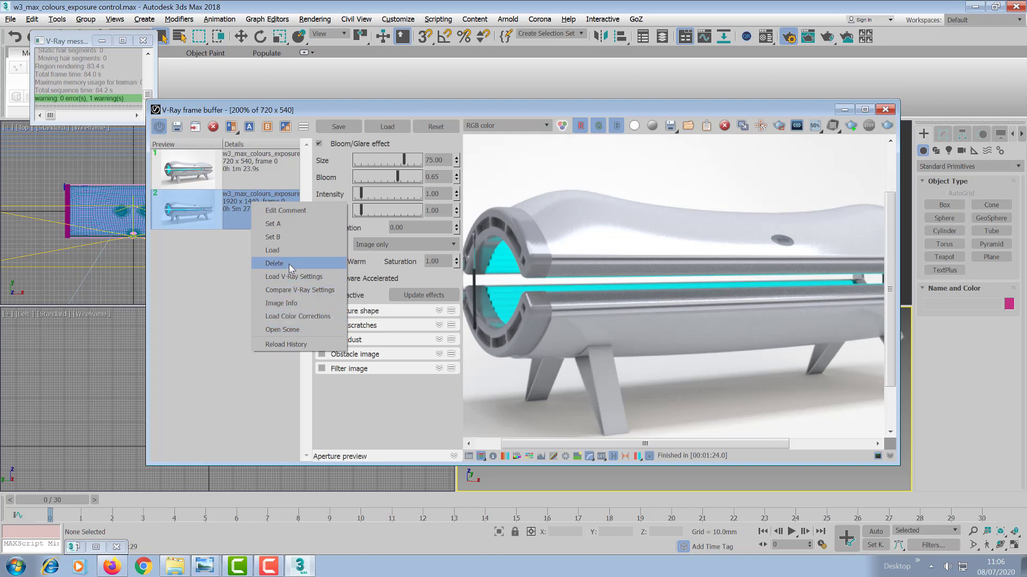
left_click(284, 263)
scroll(717, 268, "down", 2)
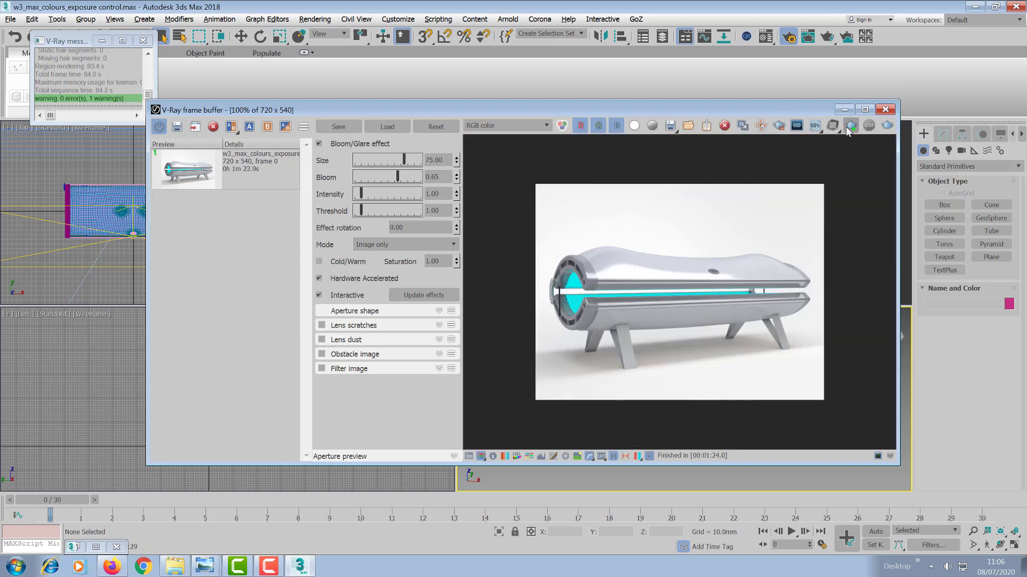
left_click(886, 126)
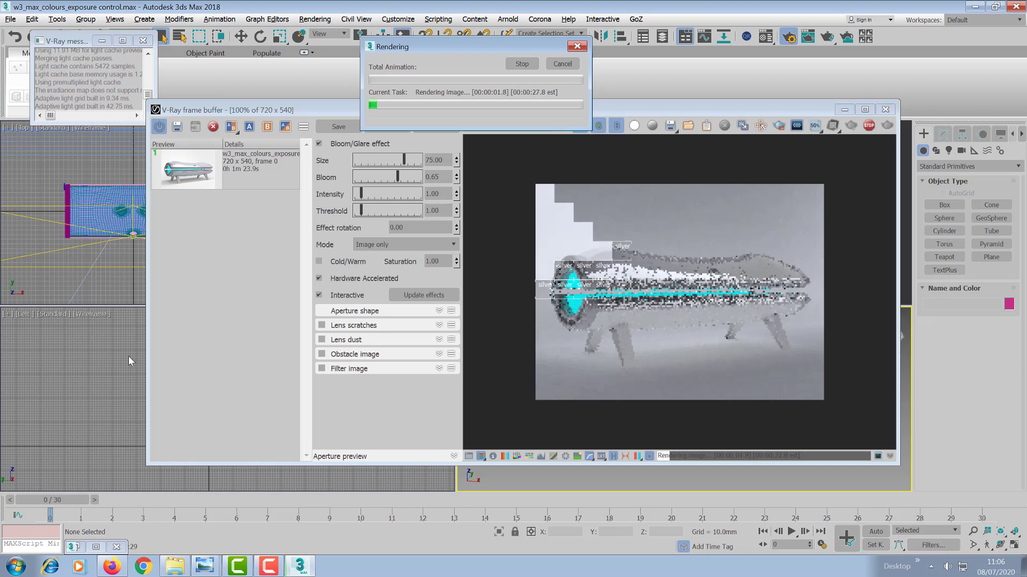
Step: Browse the W3 mt_id folder in Windows Explorer, and view w3_background0000.jpg from the W3 background folder
left_click(165, 569)
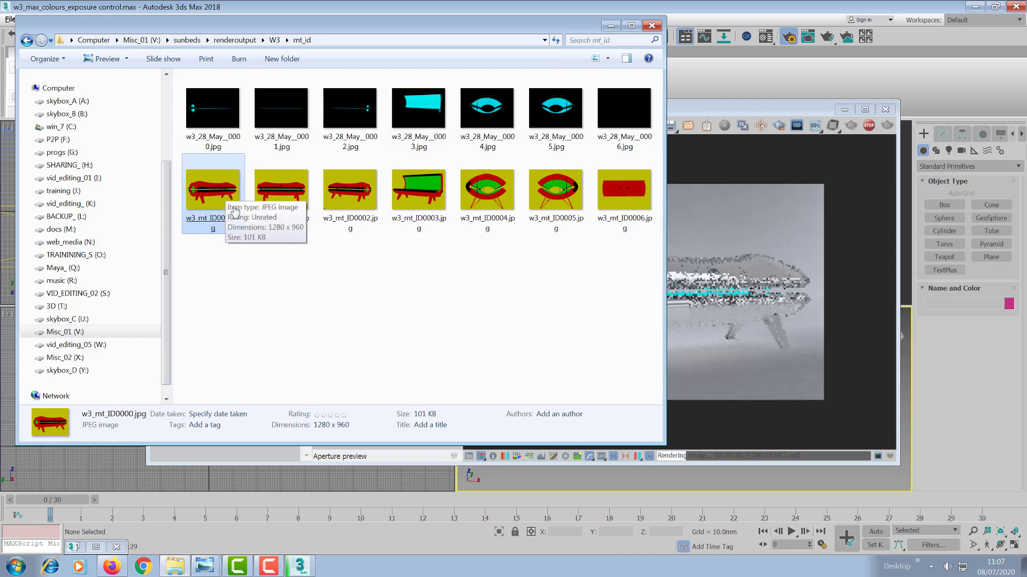
left_click(275, 45)
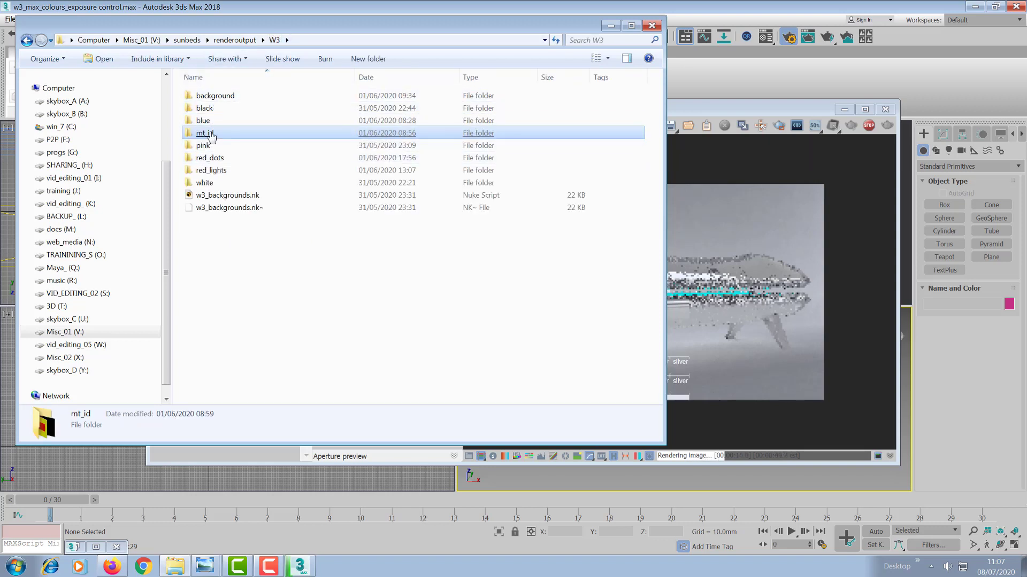
double_click(208, 134)
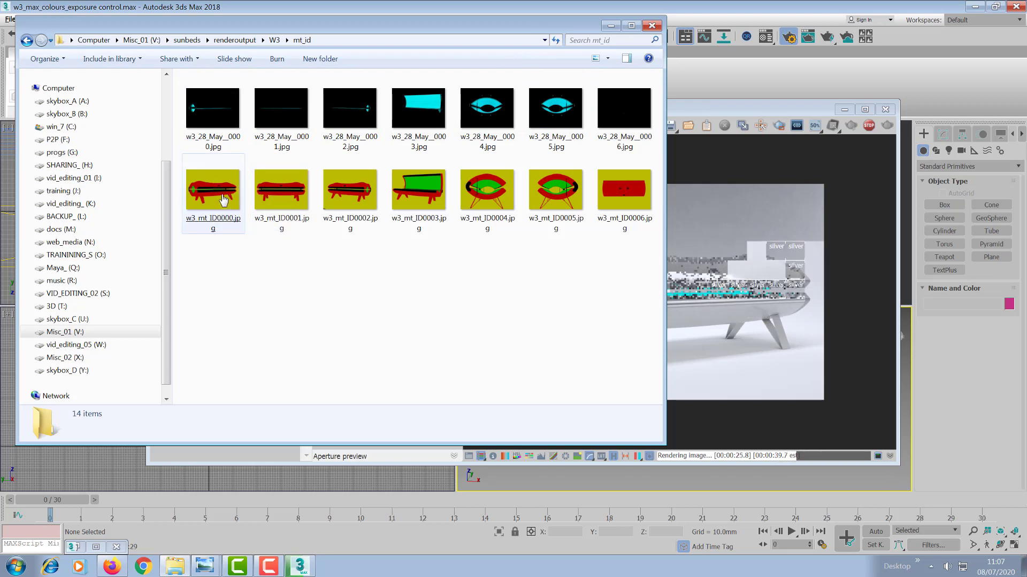
left_click(247, 42)
double_click(286, 190)
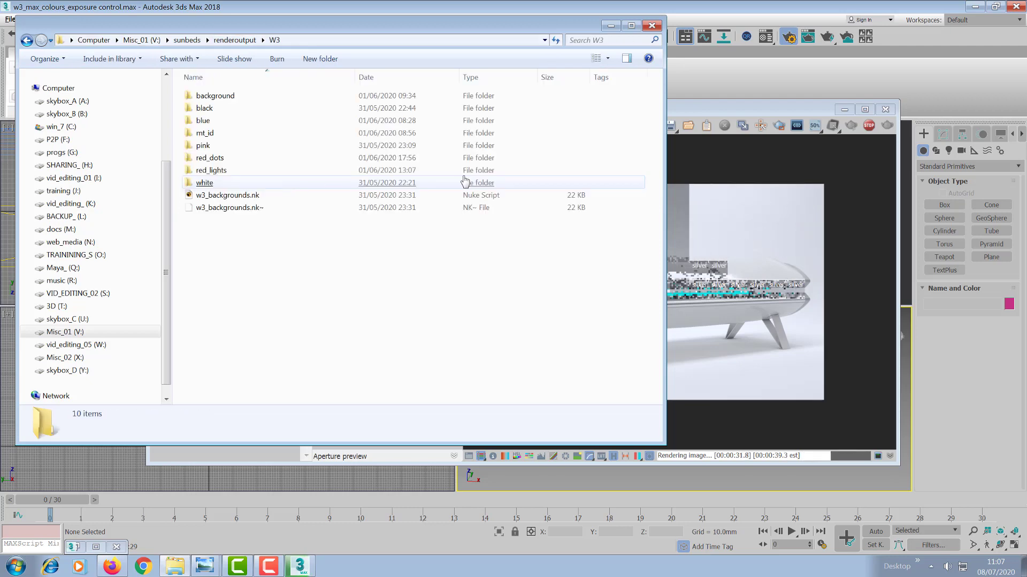
double_click(225, 97)
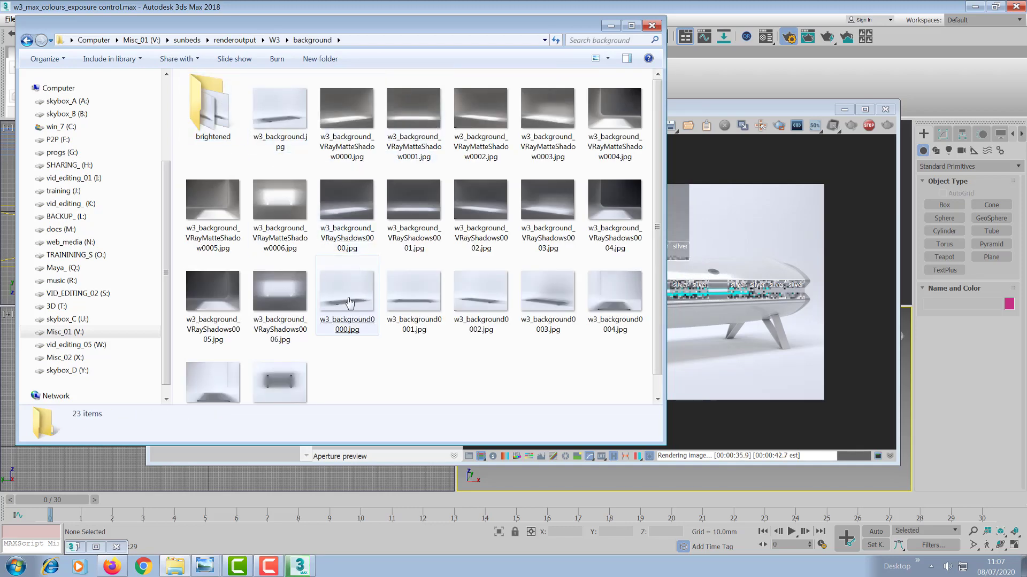
double_click(346, 292)
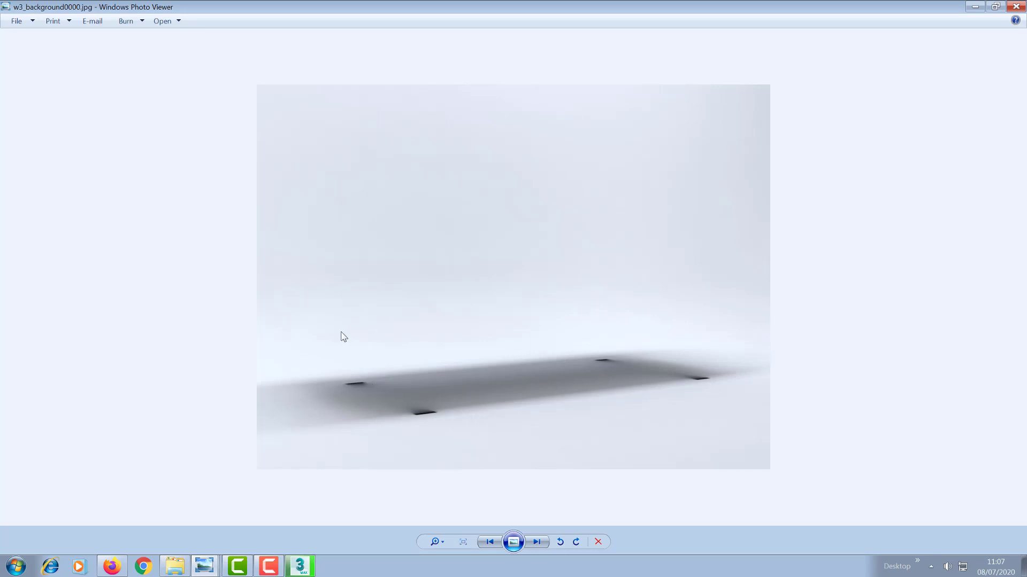
key("alt+F4")
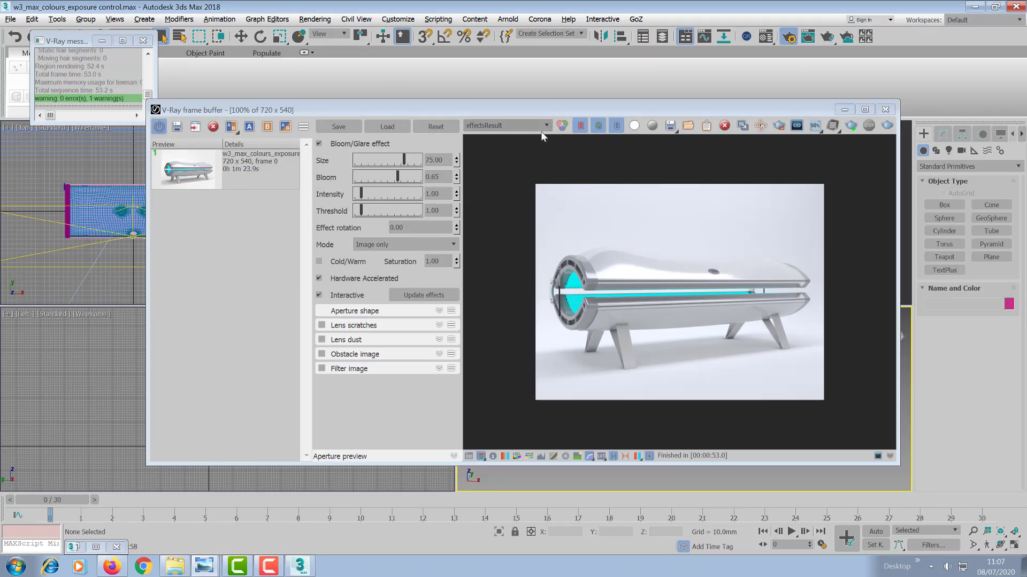
Step: Display the VRayMtlID channel of the finished render in the V-Ray frame buffer
left_click(524, 126)
left_click(535, 160)
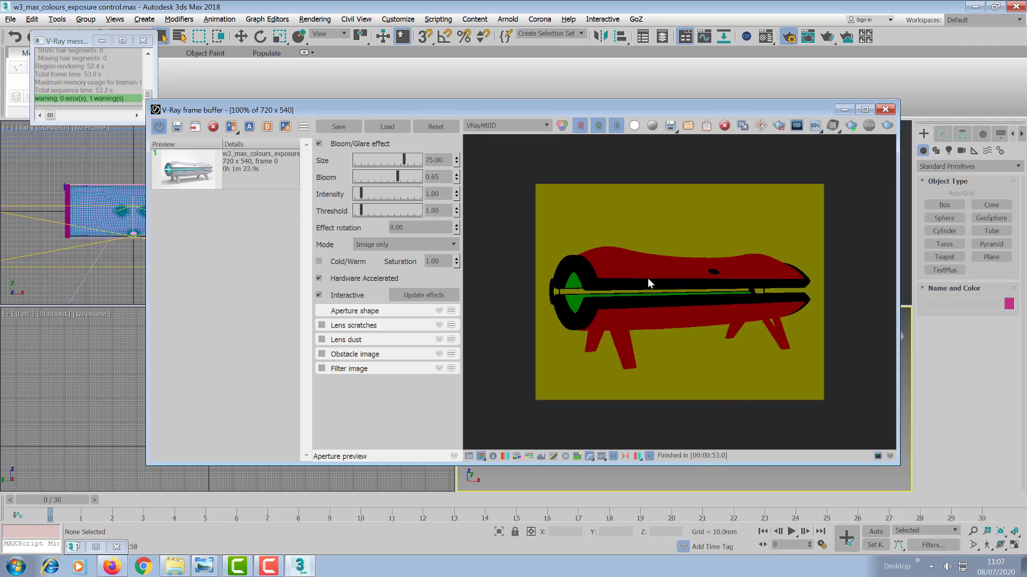
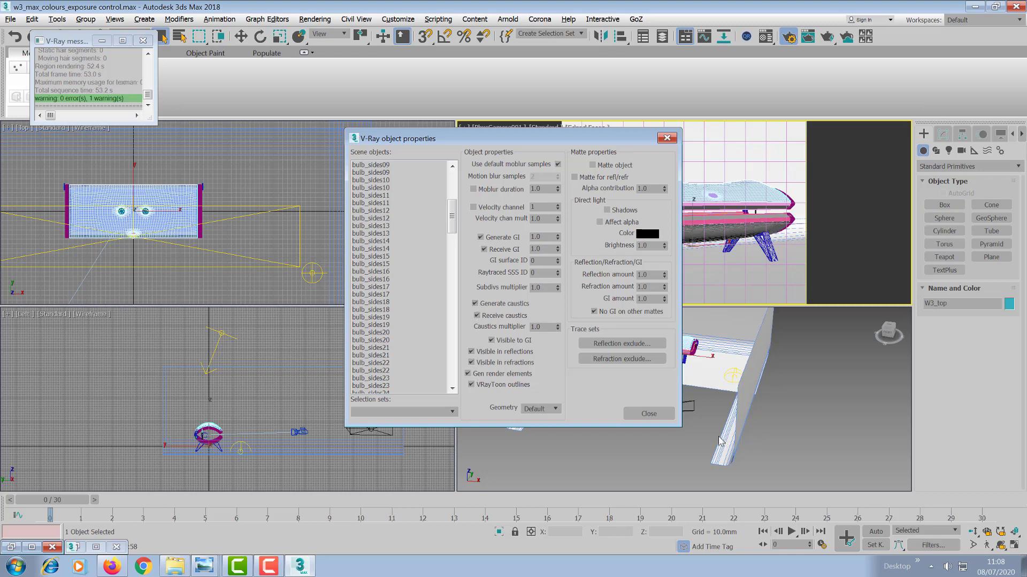
Step: Close the V-Ray object properties, review the Visible to Camera option in photographic_base002's general object properties, and cancel
left_click(649, 413)
left_click(523, 338)
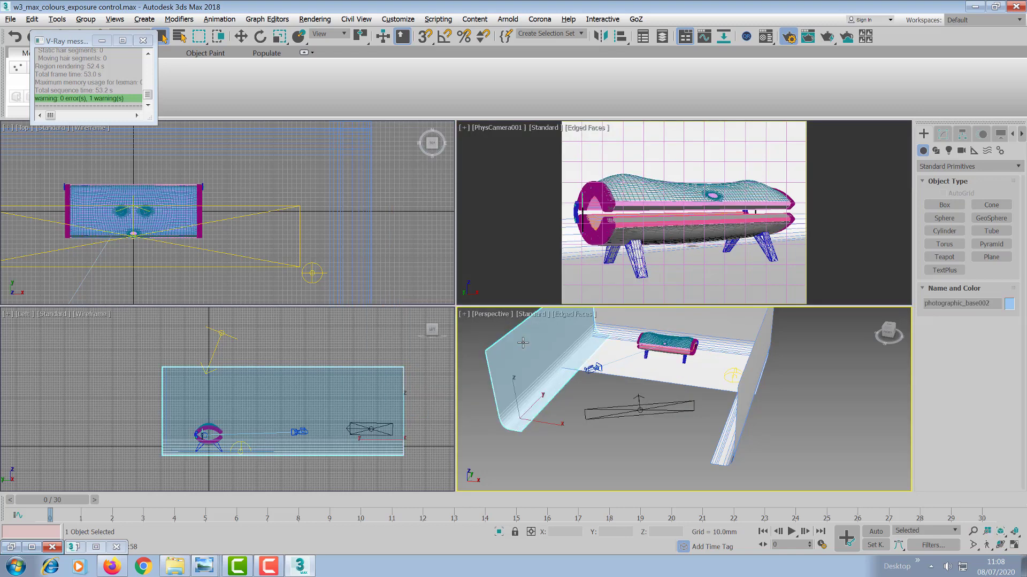
right_click(522, 339)
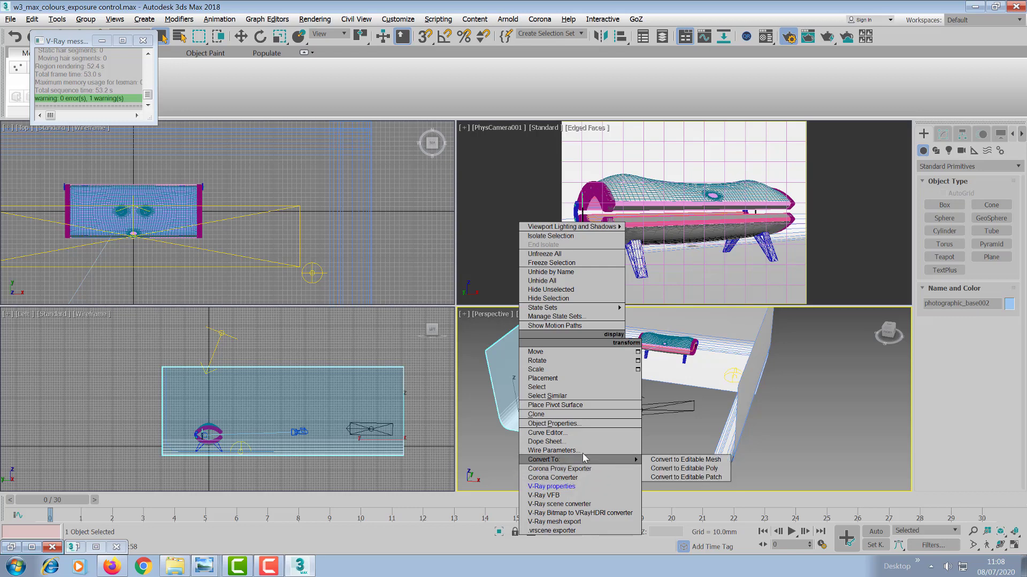
left_click(553, 424)
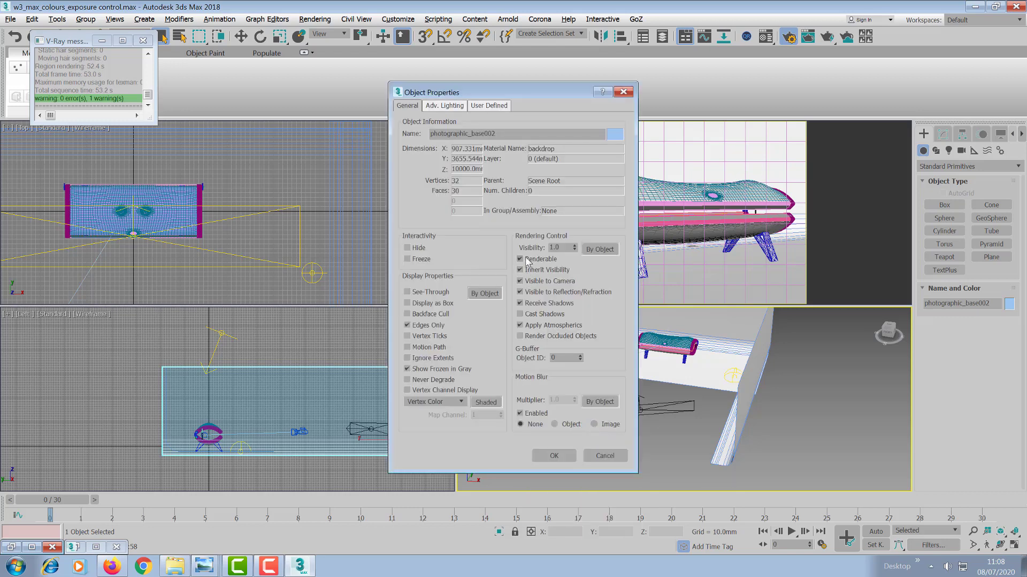
left_click(520, 282)
left_click(733, 323)
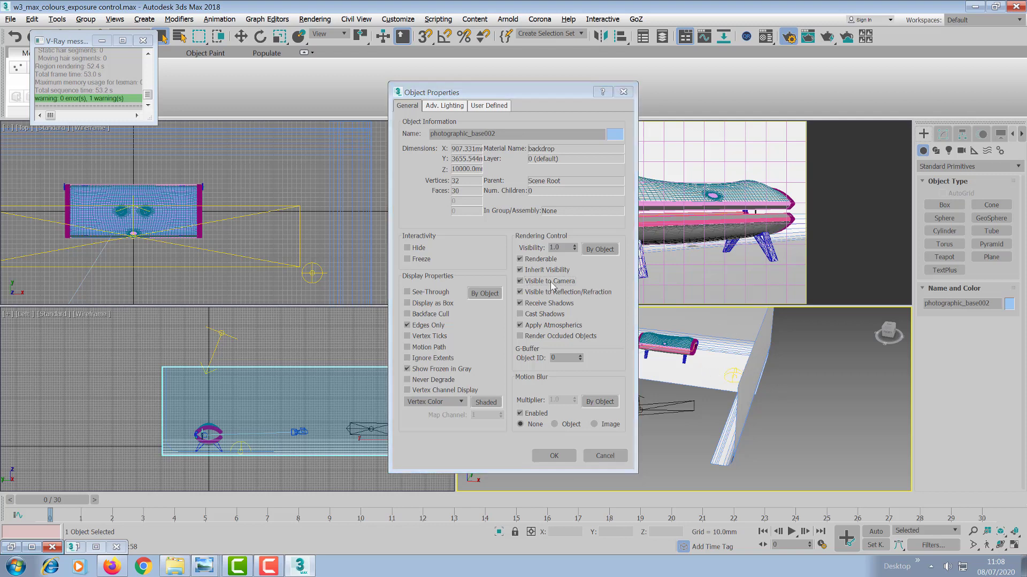
left_click(598, 456)
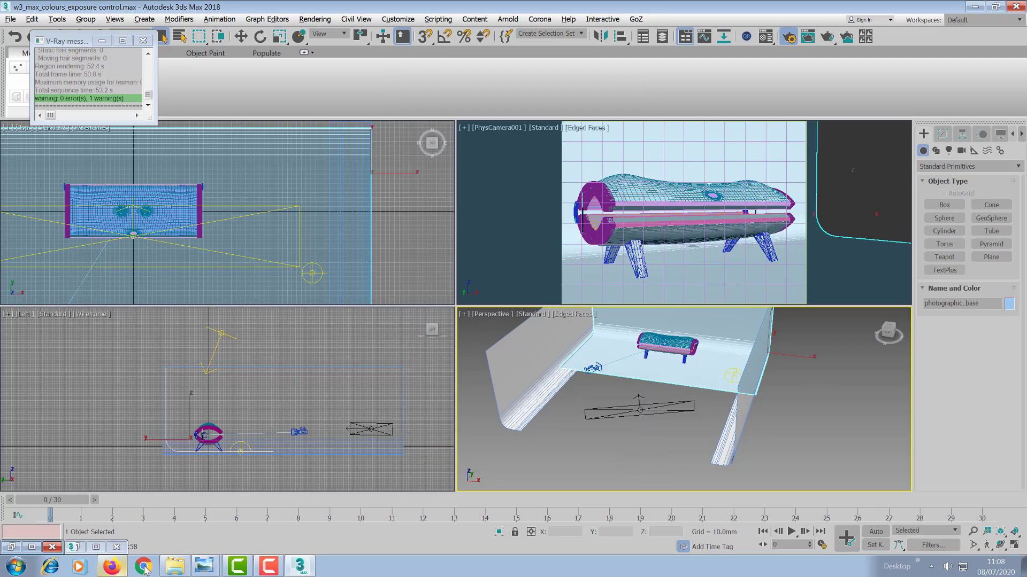
Step: Switch to Windows Explorer, view w3_background0001.jpg from the W3 background folder, and close the image
left_click(175, 566)
double_click(404, 312)
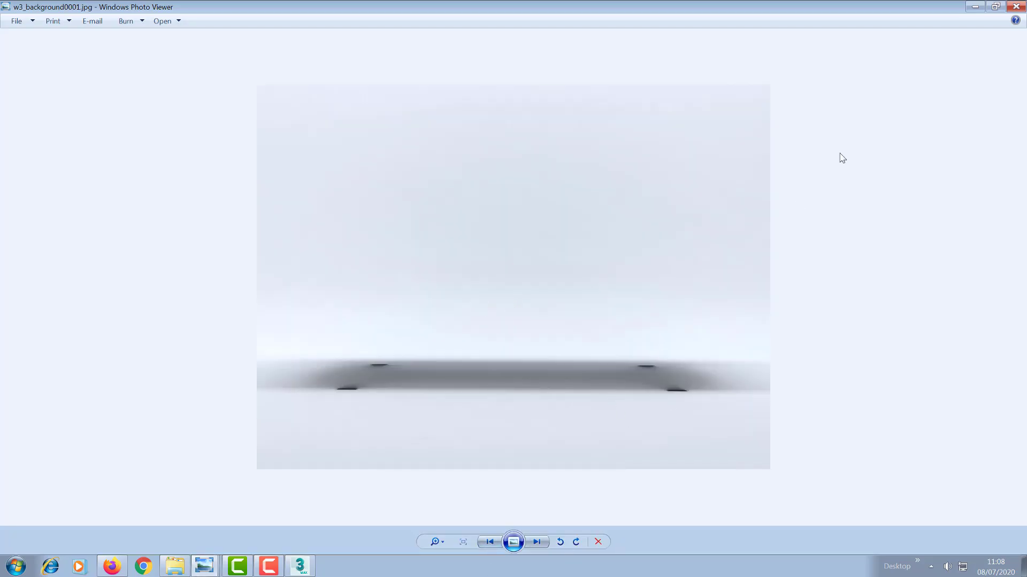
key("alt+F4")
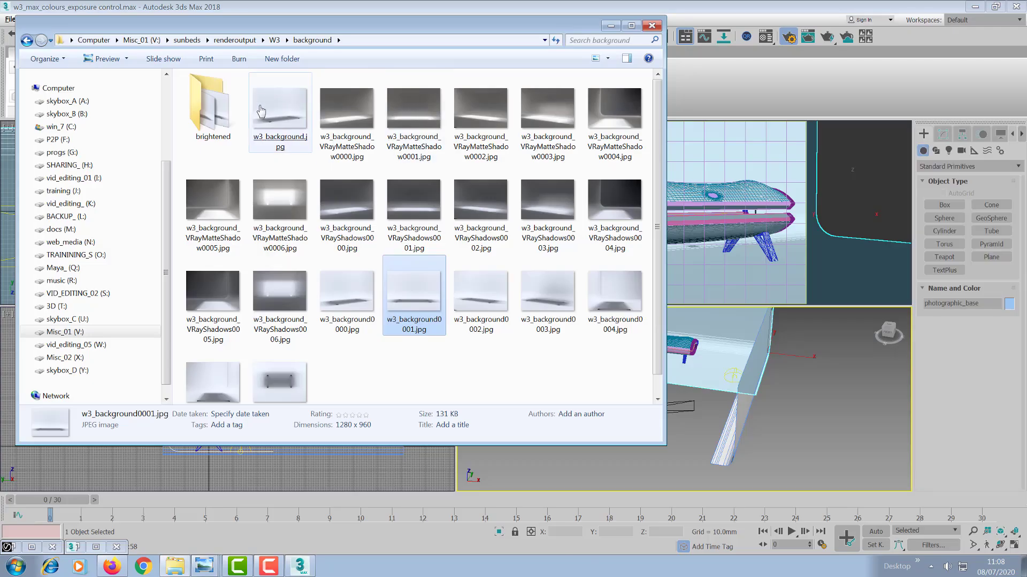
Step: View w3_mt_ID0002.jpg from the W3 mt_id folder, and return to 3ds Max to restore the minimized V-Ray frame buffer
left_click(274, 40)
double_click(213, 133)
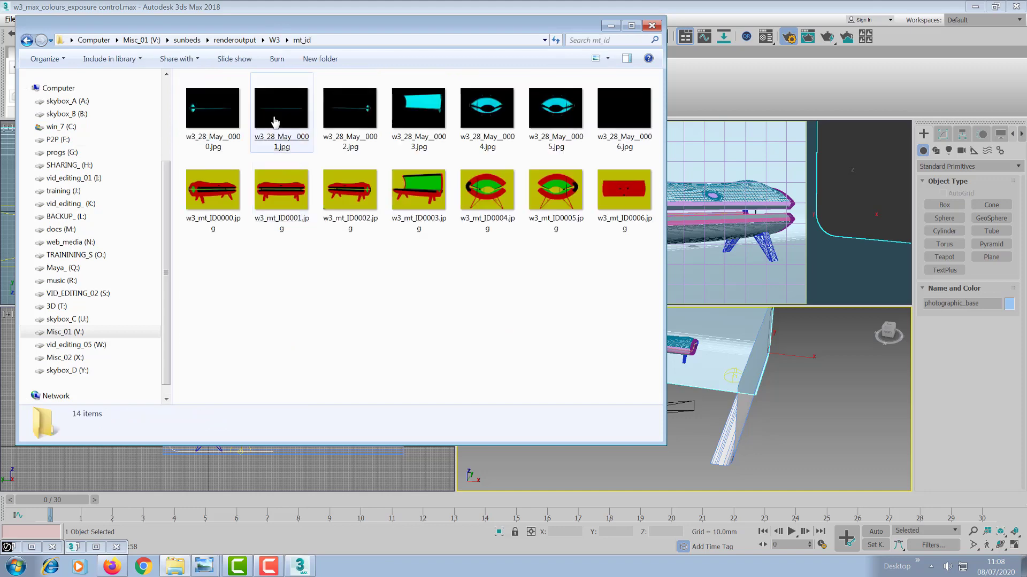
double_click(352, 195)
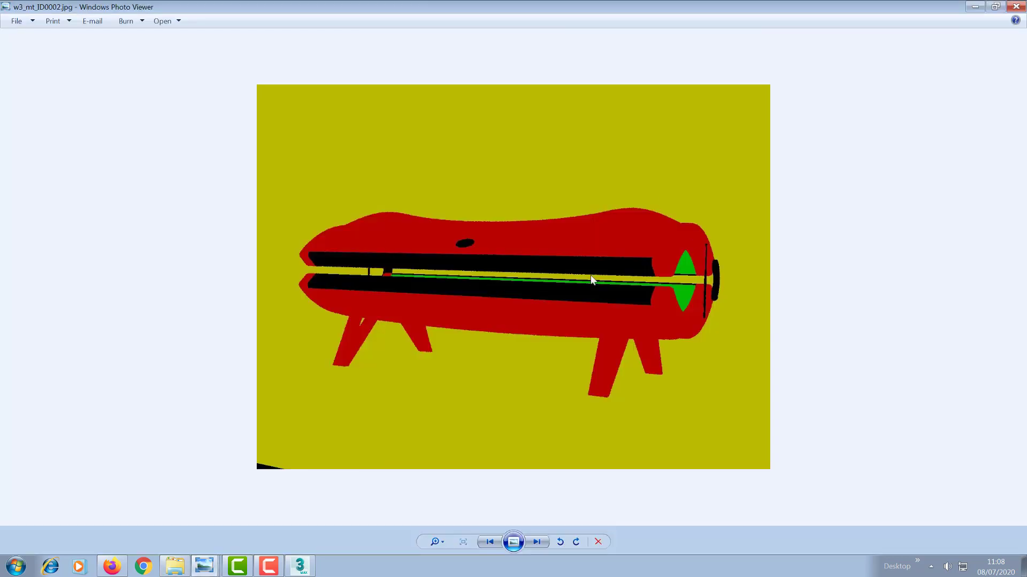
left_click(288, 564)
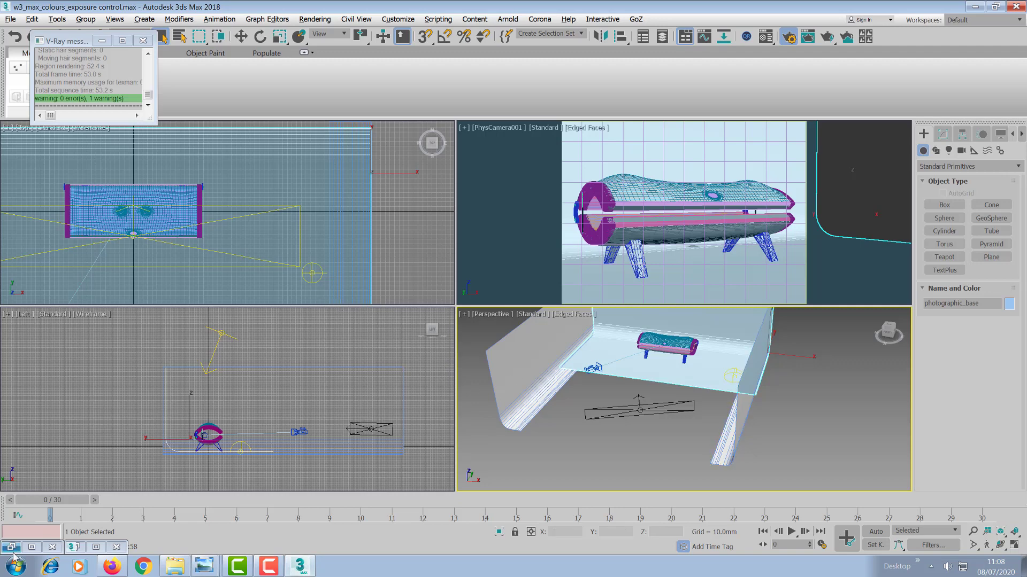
left_click(15, 546)
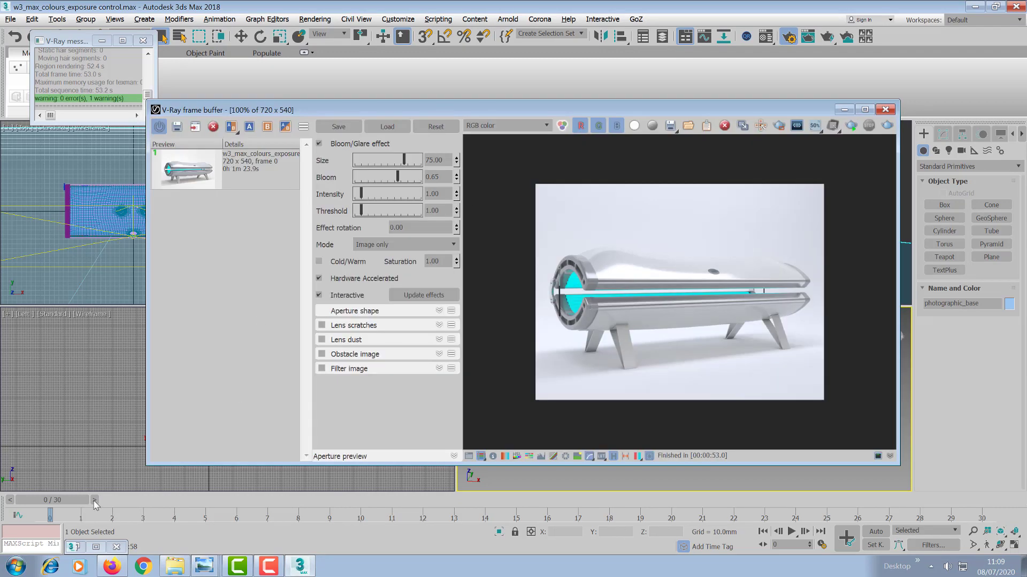
Step: Return to the W3 background folder in Windows Explorer and view w3_background0001.jpg again beside the finished render
left_click(174, 566)
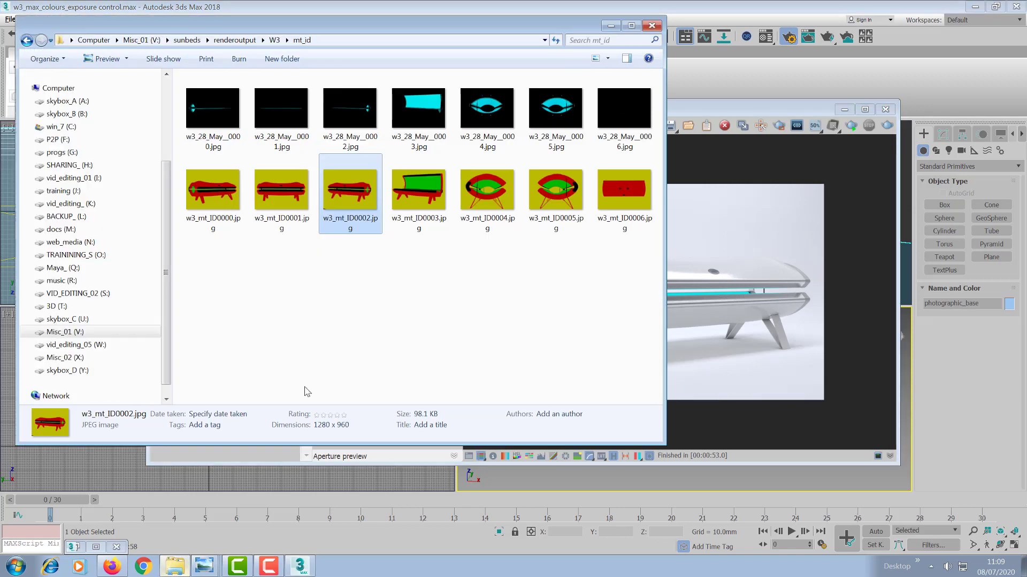
left_click(274, 41)
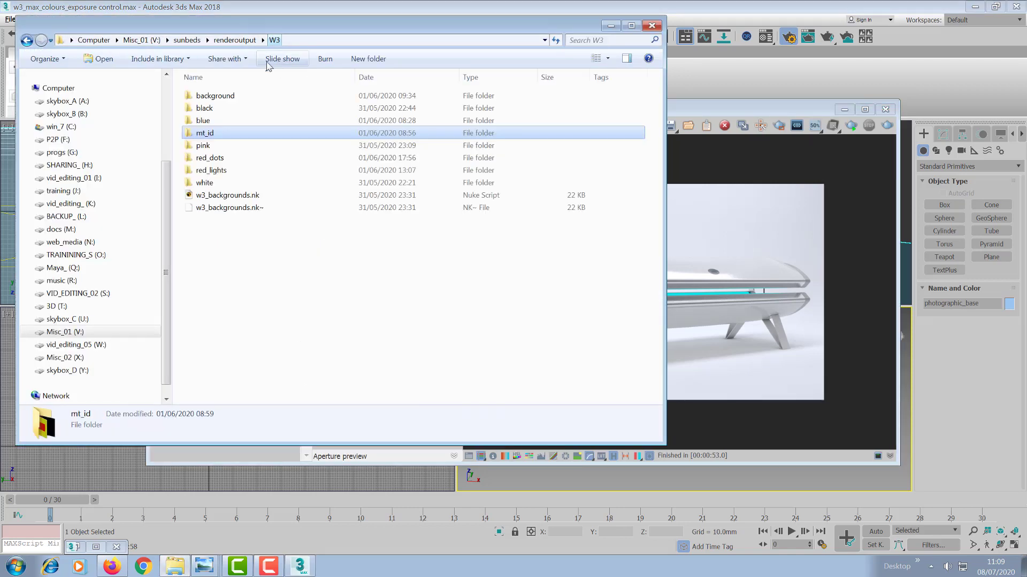
double_click(214, 97)
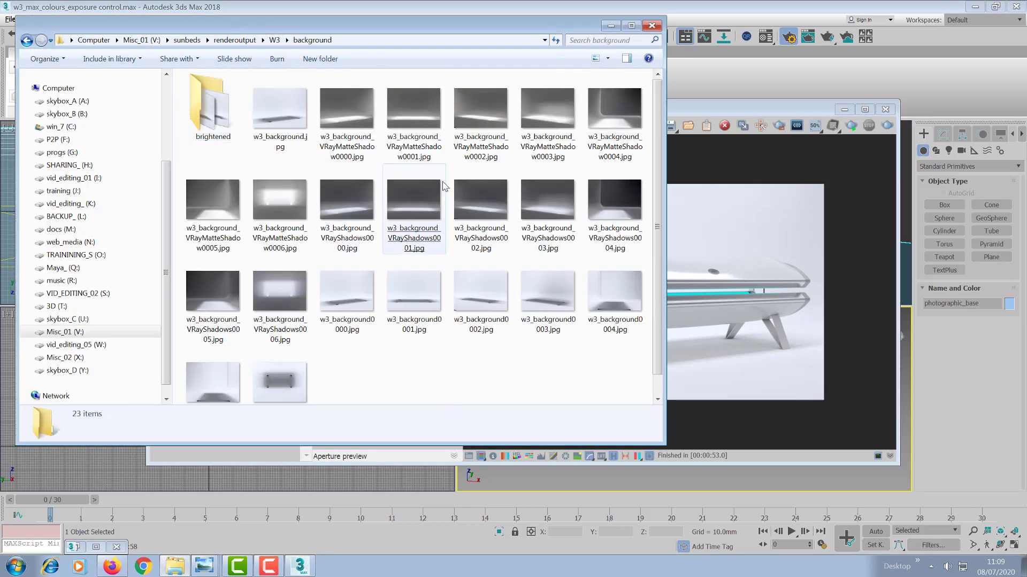
double_click(418, 300)
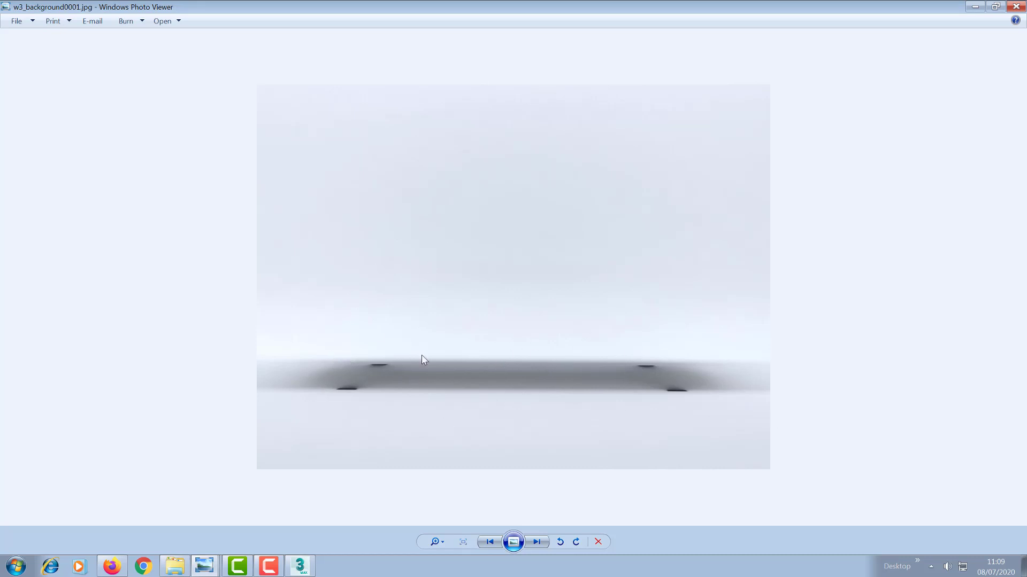
Step: Put away the background image, close the Windows Explorer folder, and minimize the V-Ray frame buffer in 3ds Max
left_click(974, 7)
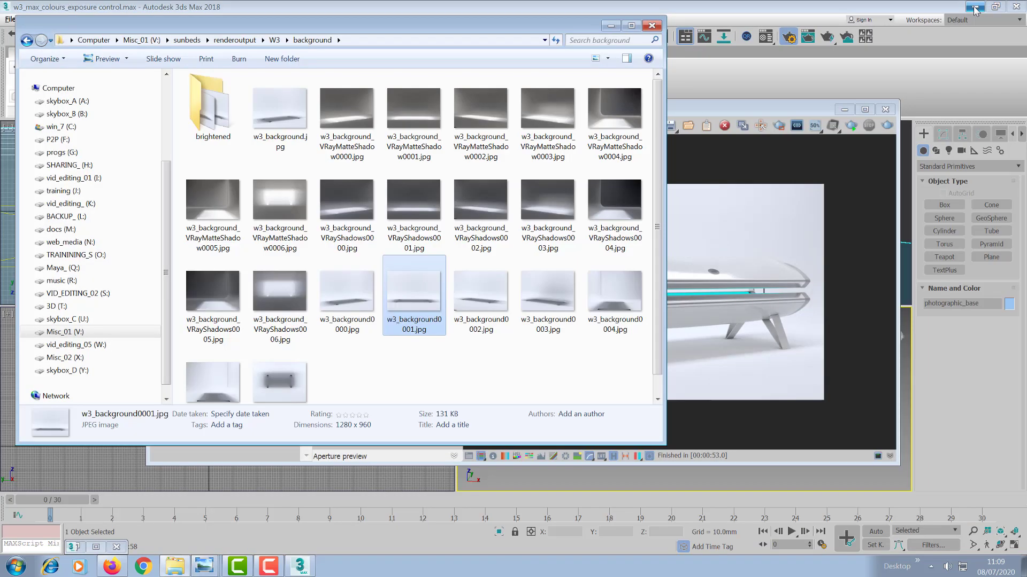
left_click(652, 25)
left_click(847, 110)
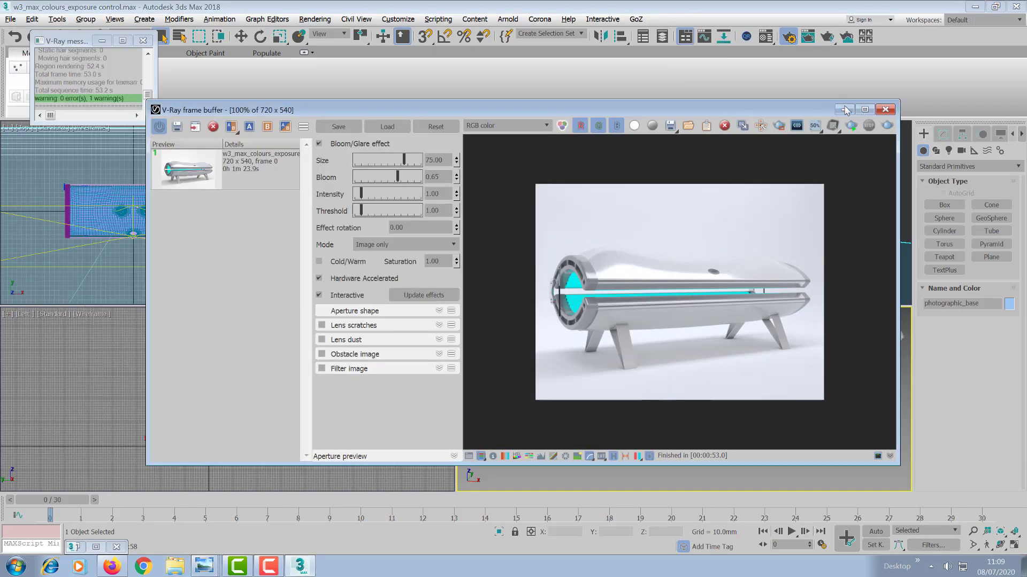